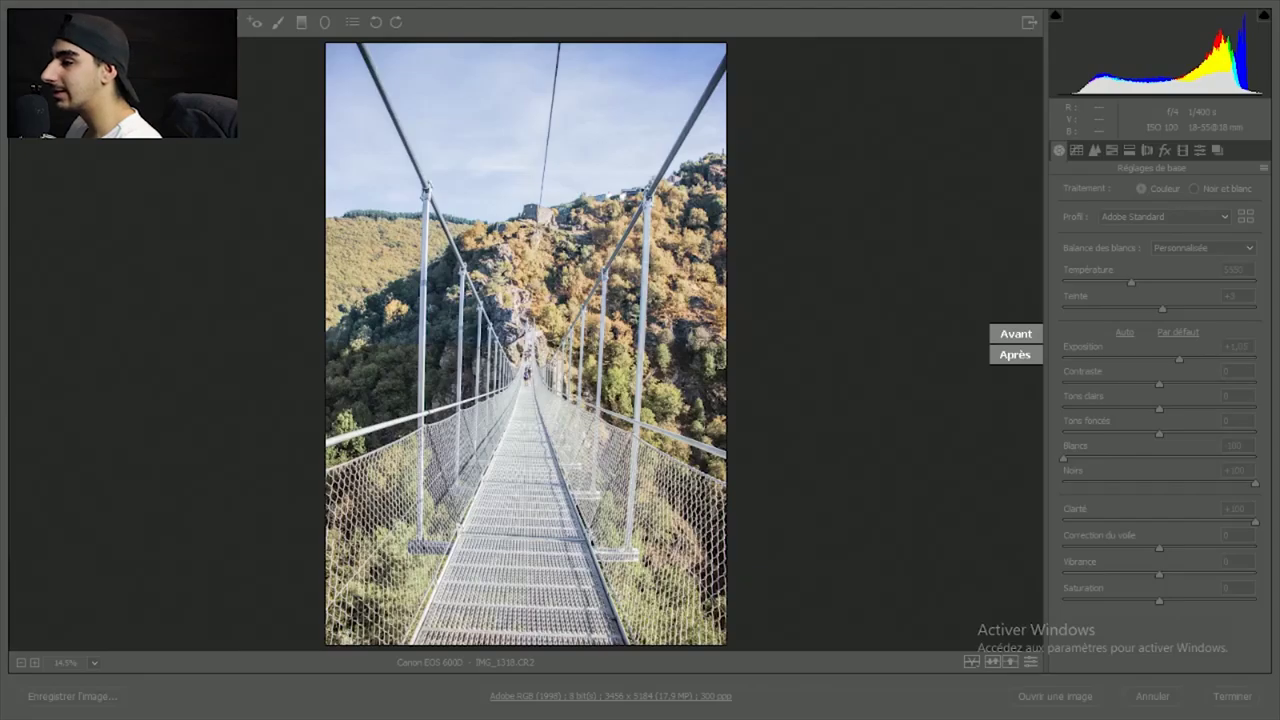
Step: Cycle through the Before/After layouts until the bridge photo shows side by side
click(970, 661)
click(970, 661)
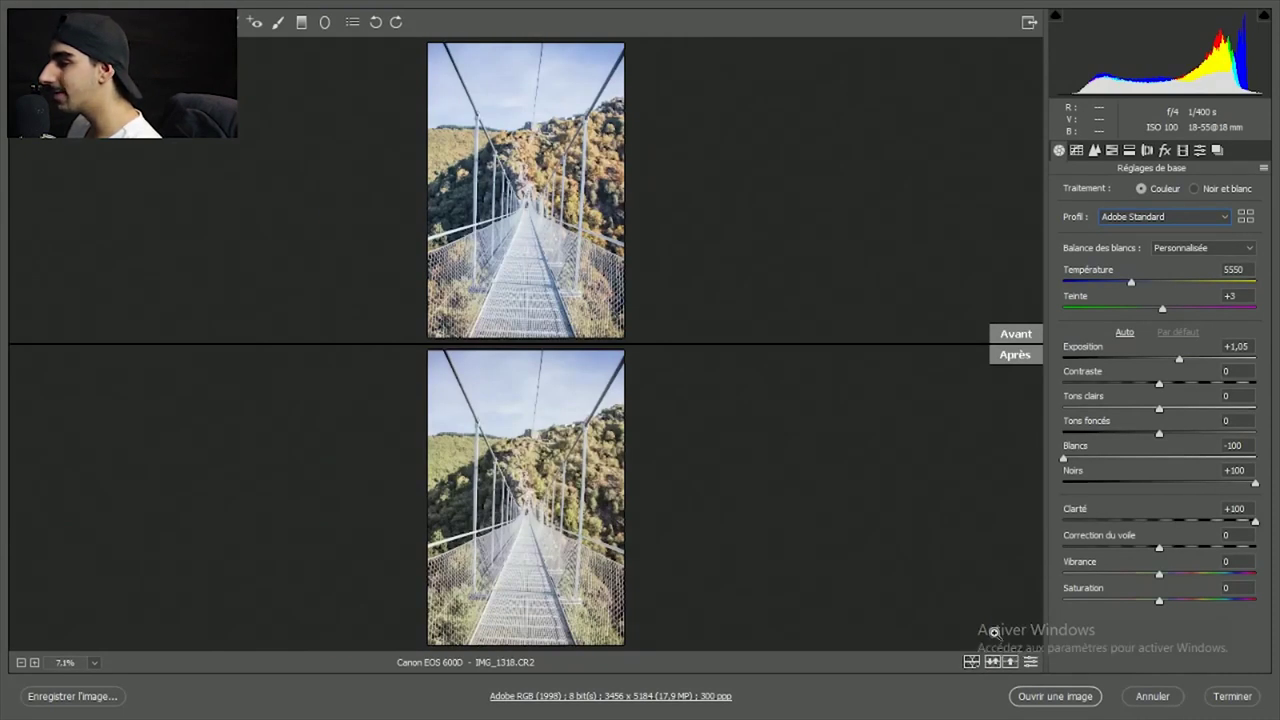
click(970, 663)
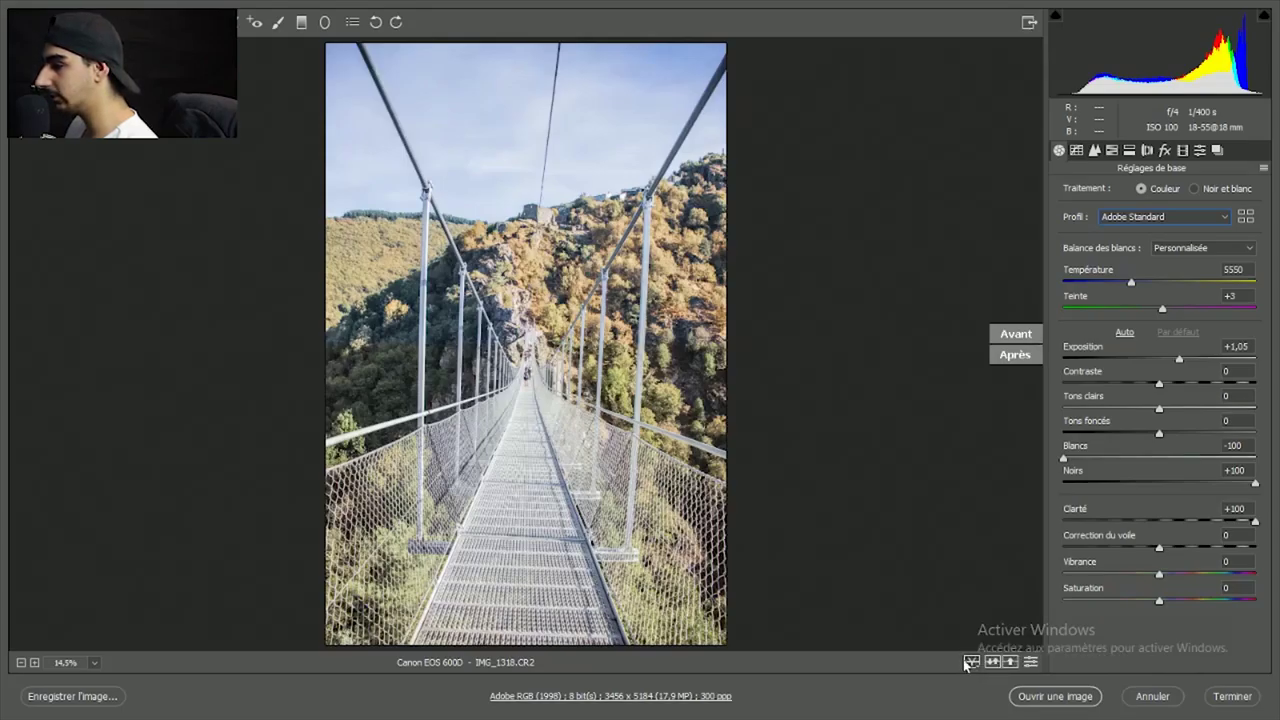
click(970, 661)
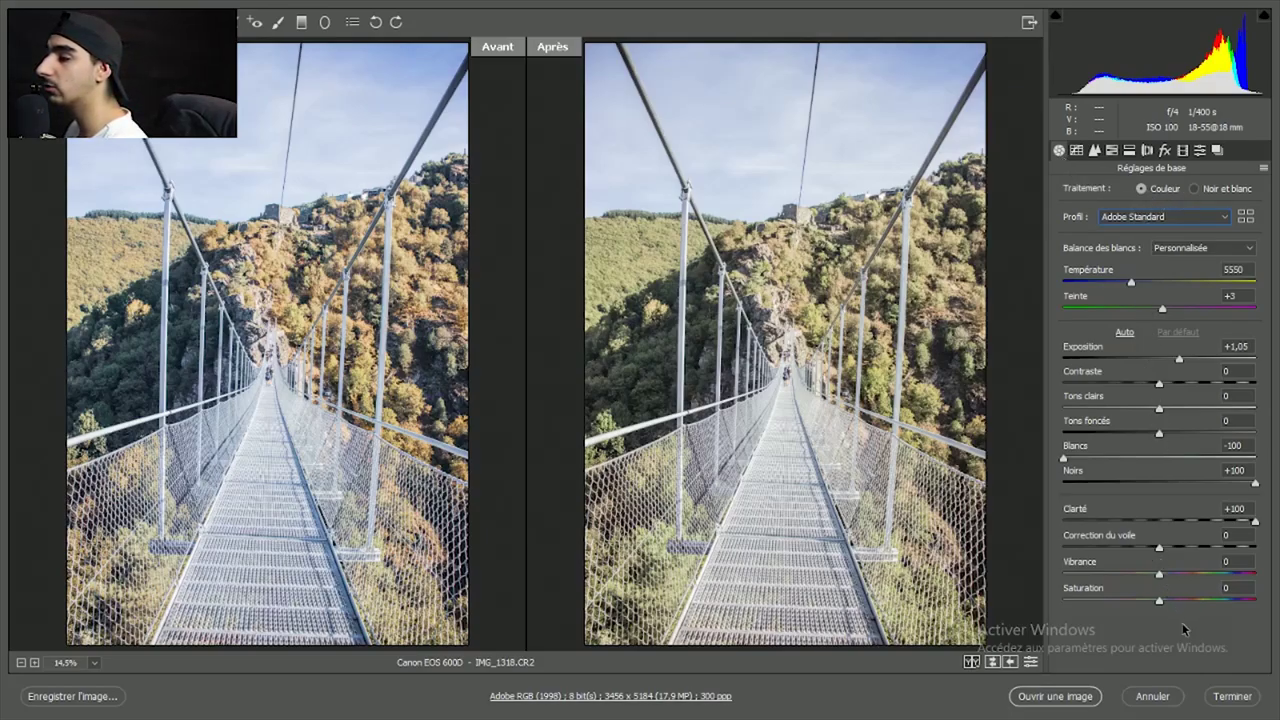
Step: Preview black and white, return to colour keeping Adobe Standard, then open the profile browser
click(1195, 190)
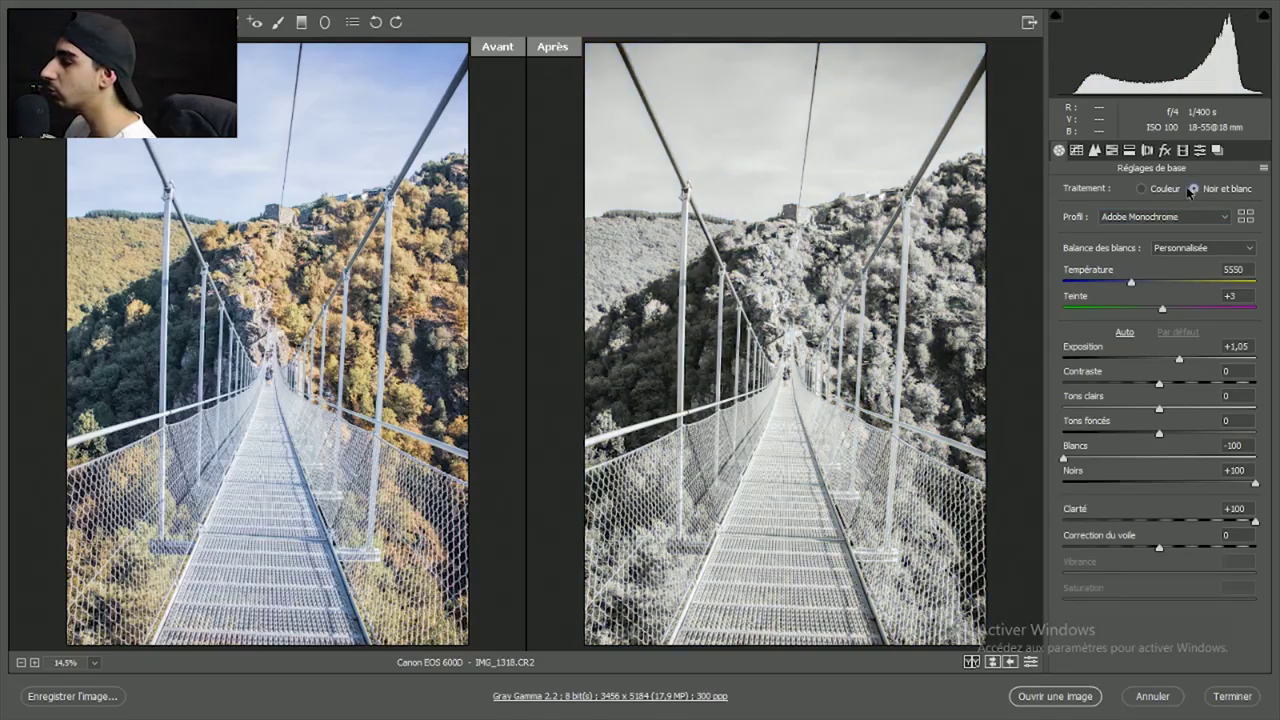
click(1142, 190)
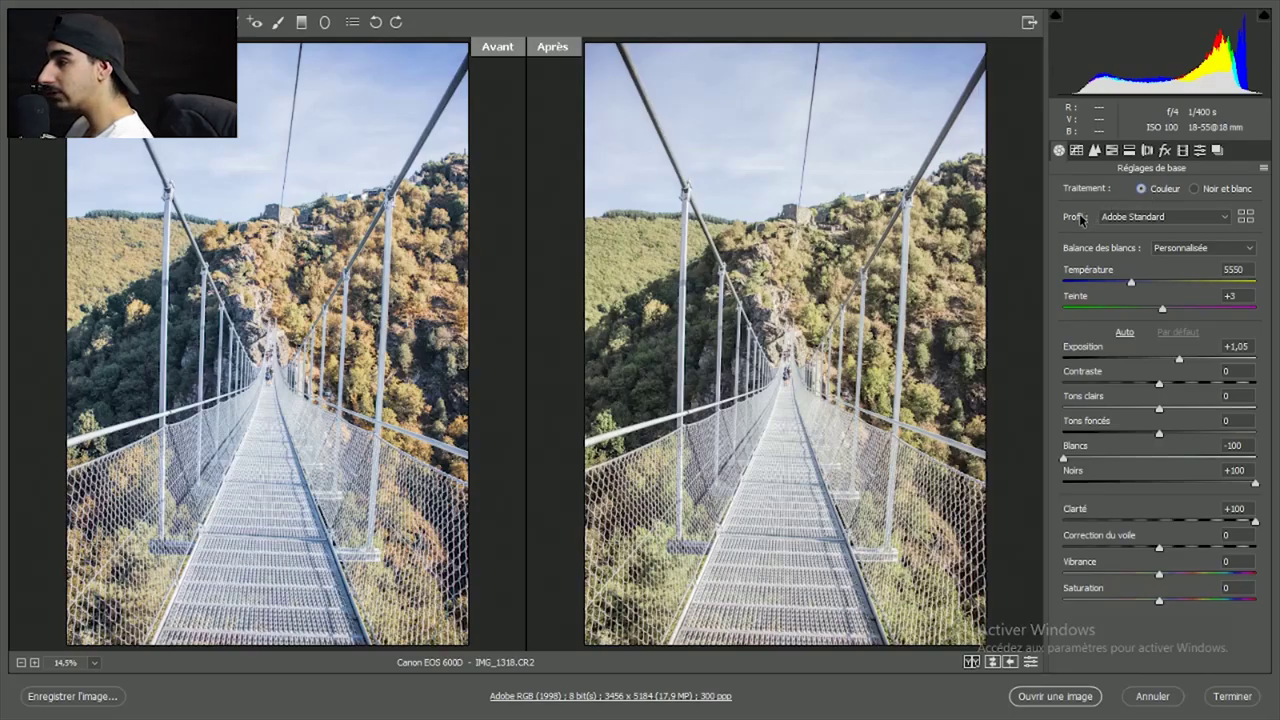
click(1147, 220)
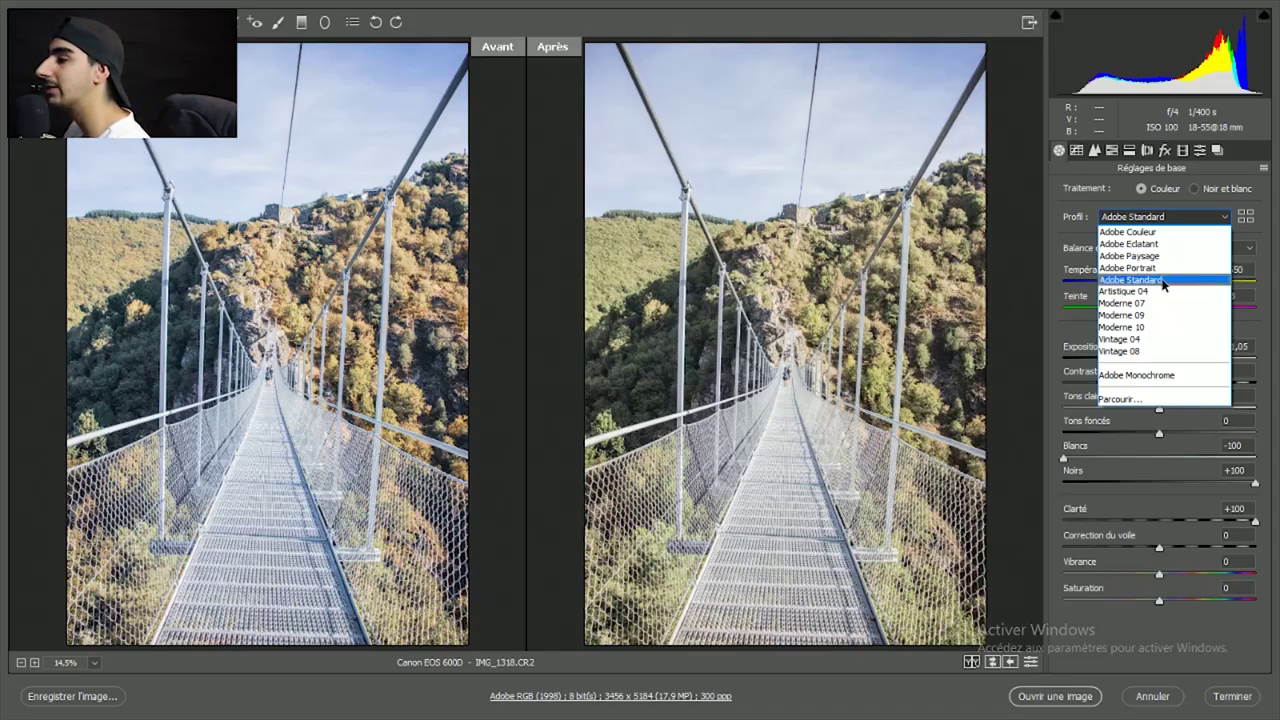
click(1259, 222)
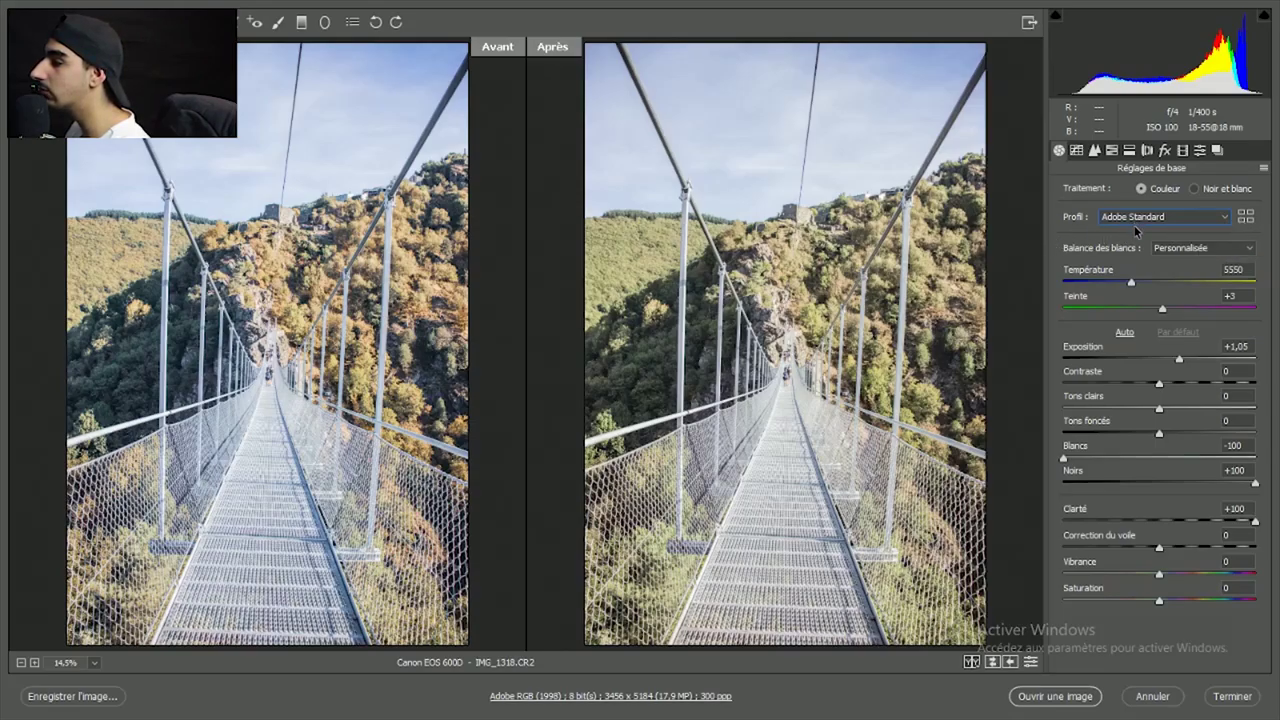
click(1246, 216)
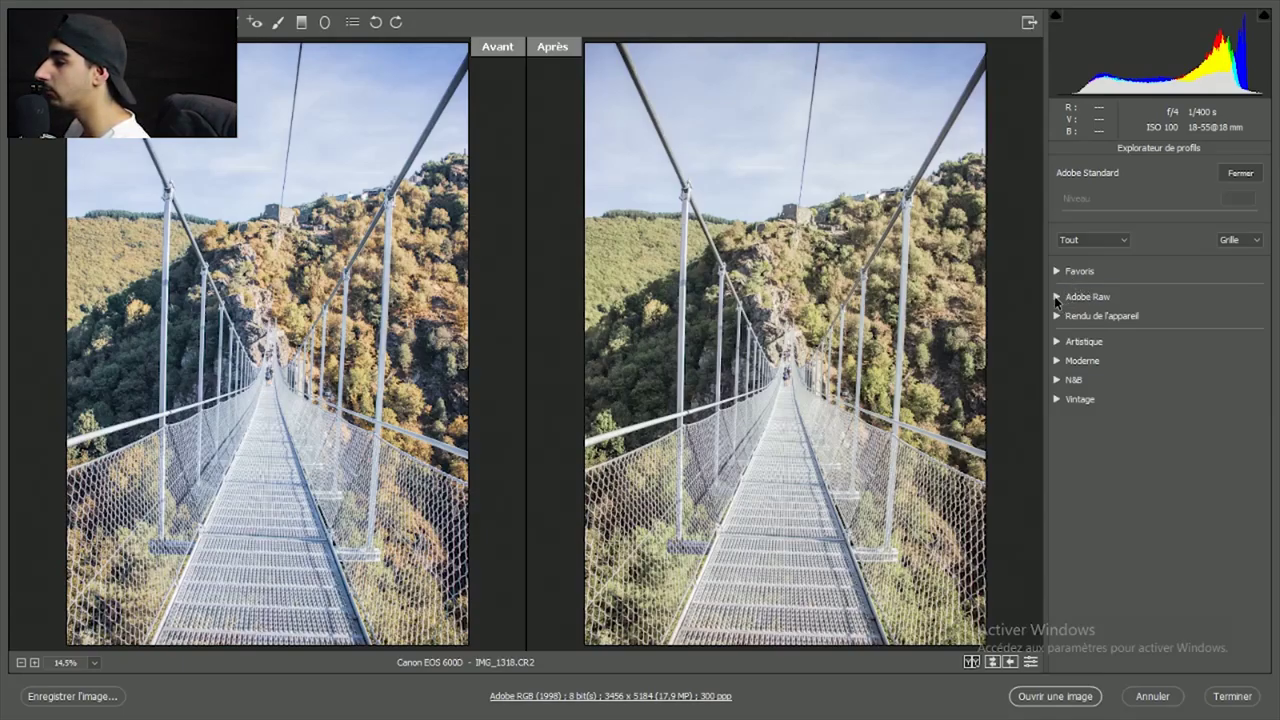
Step: Browse the Adobe Raw and Rendu de l'appareil profile groups in the profile browser
click(1057, 298)
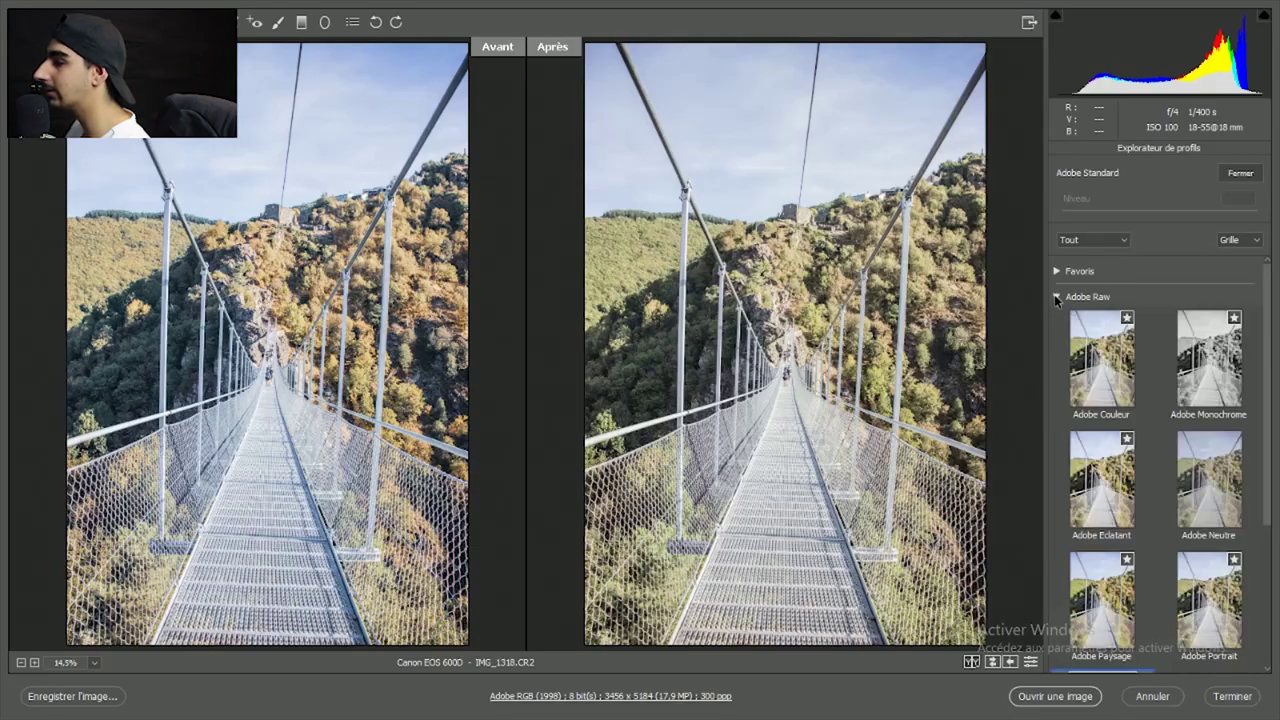
scroll(1136, 465, down, 2)
scroll(1137, 470, down, 3)
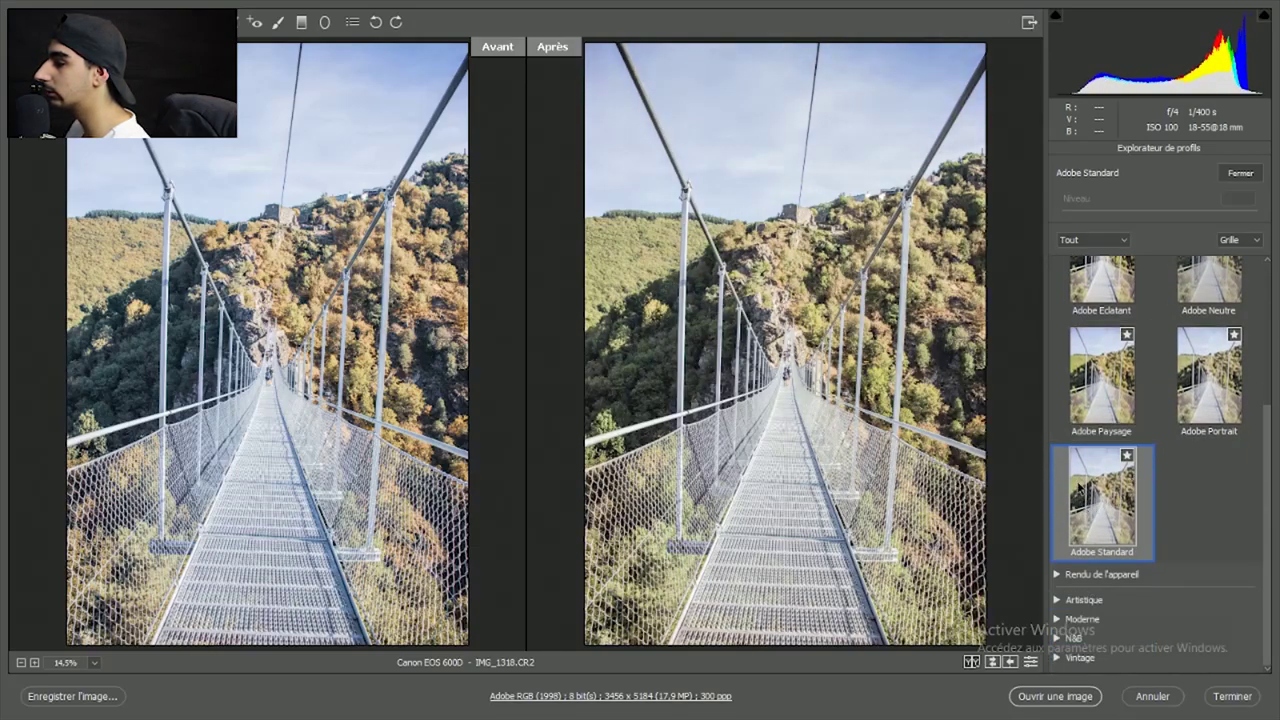
scroll(1137, 470, up, 5)
click(1057, 262)
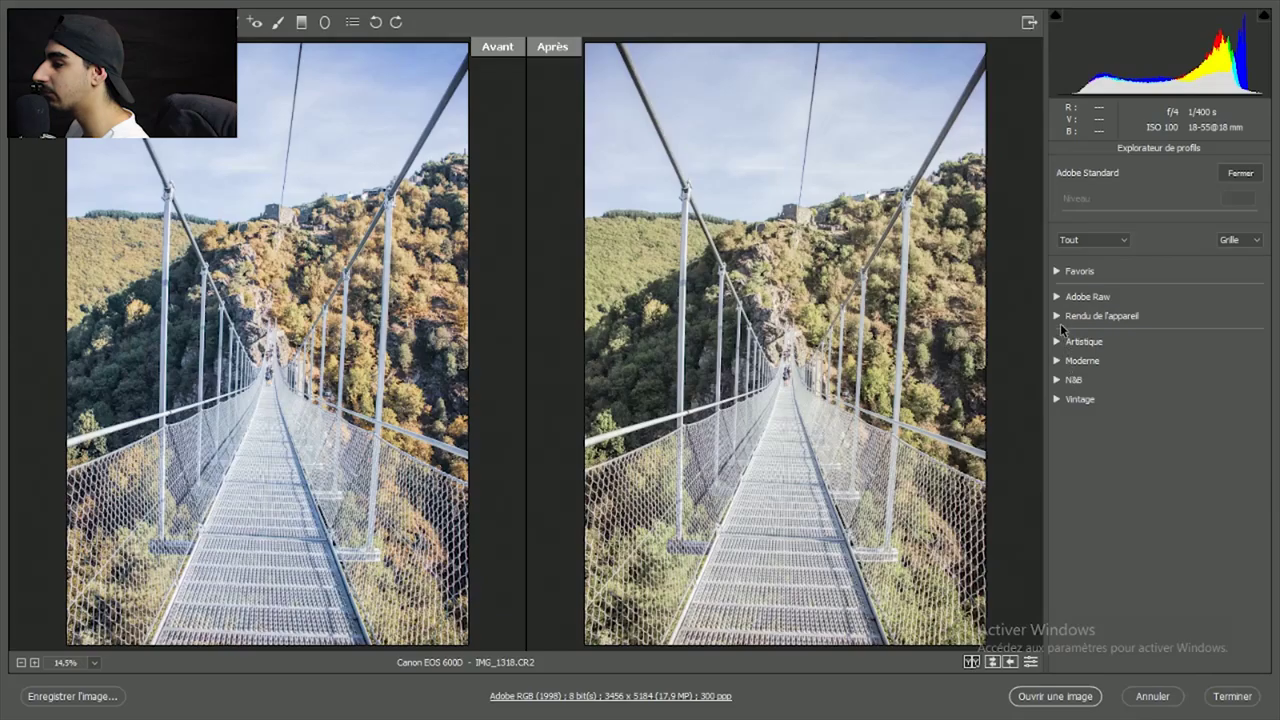
click(1056, 315)
click(1072, 457)
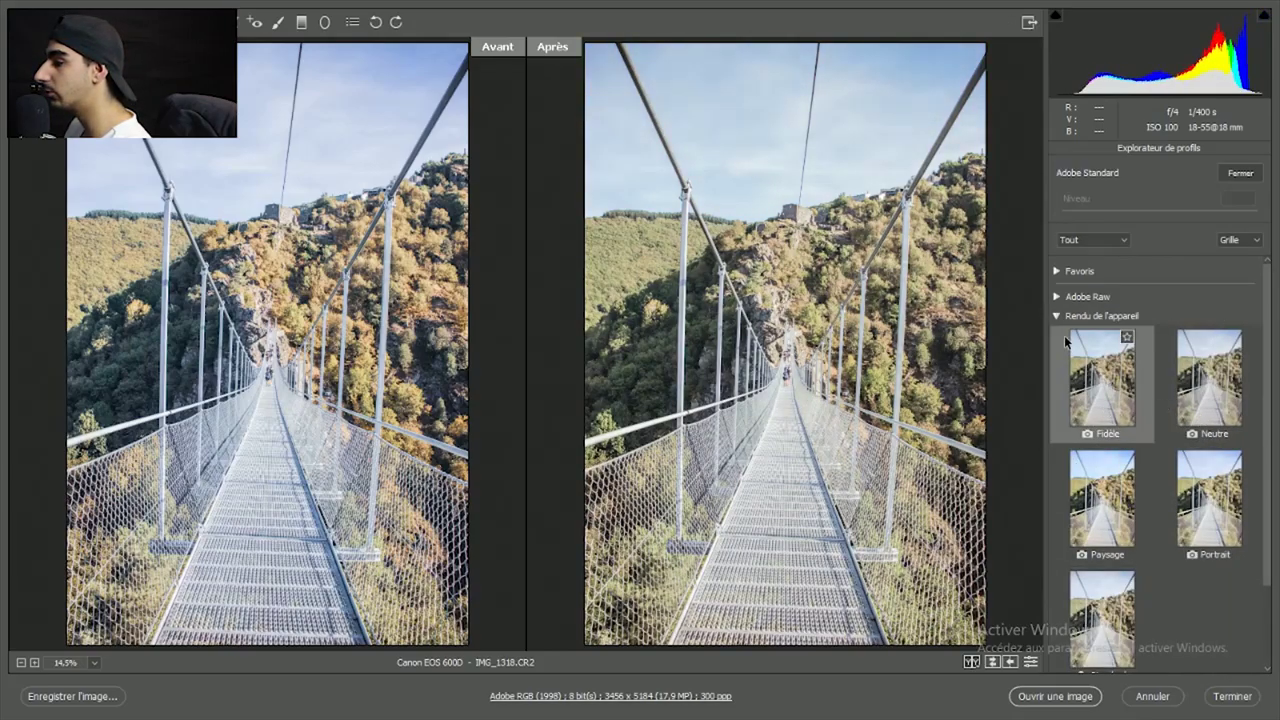
click(1056, 315)
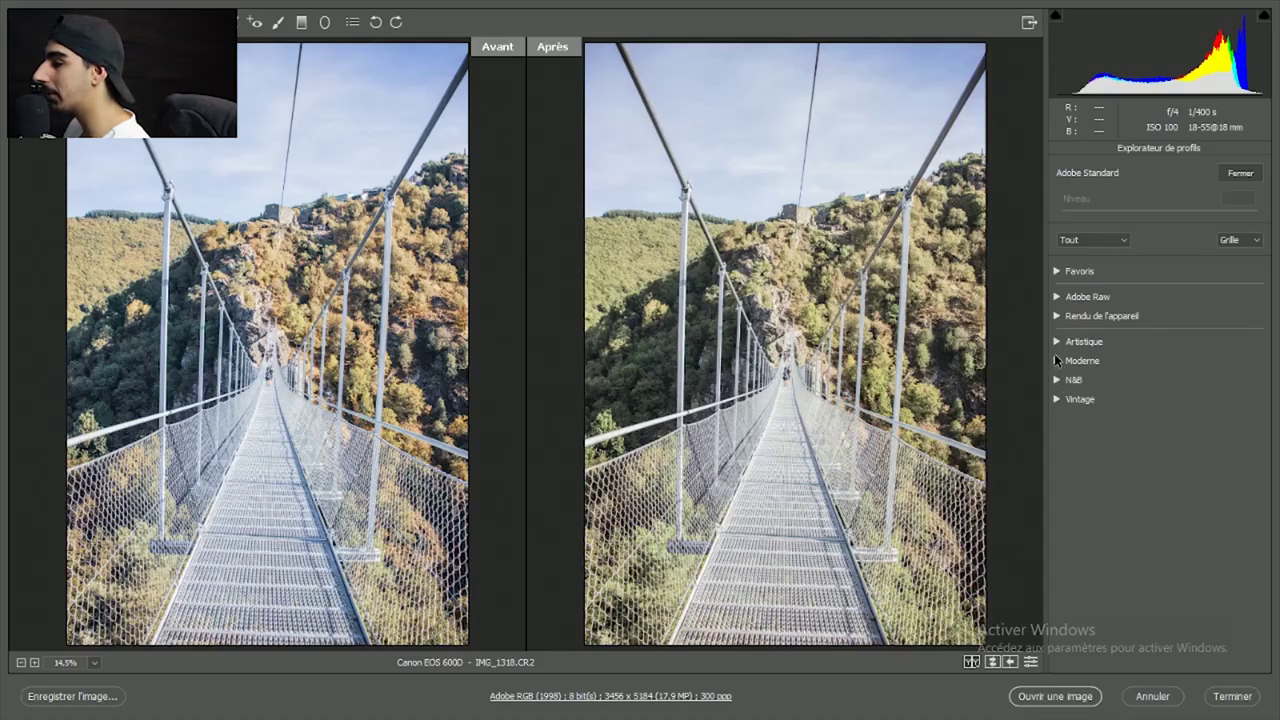
Step: Browse the Moderne and N&B profile groups
click(1056, 358)
scroll(1117, 463, down, 3)
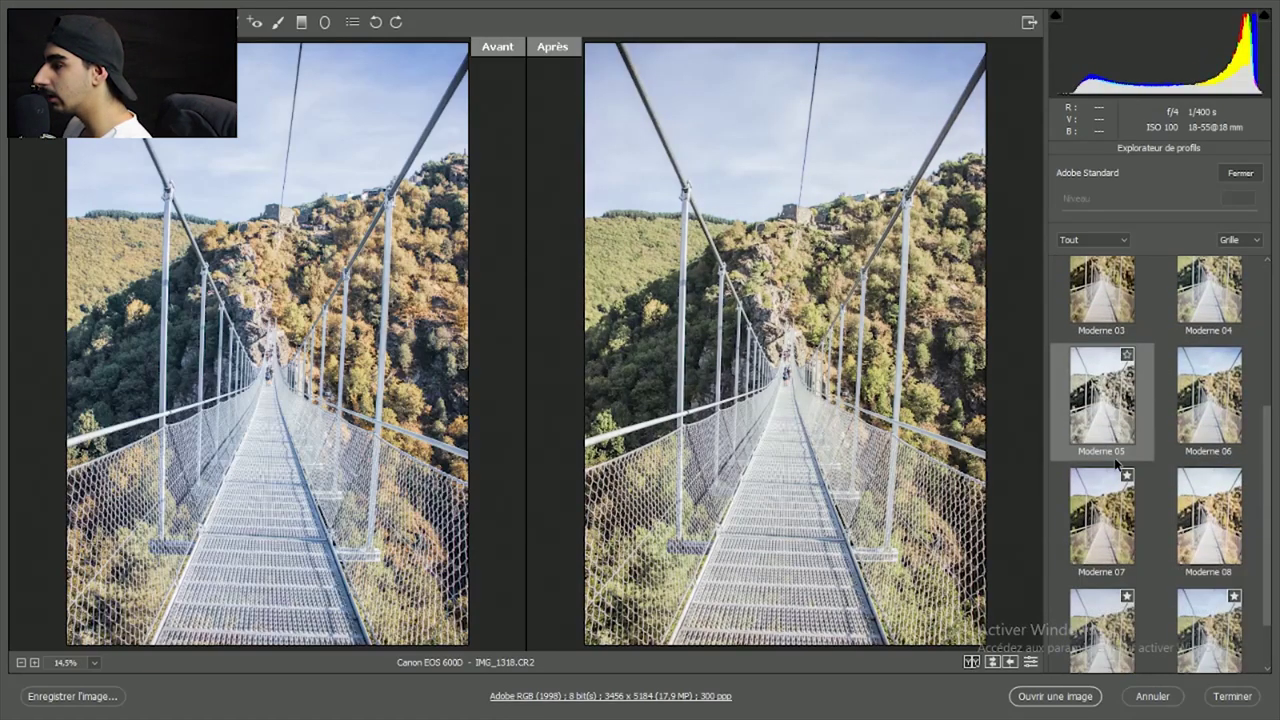
scroll(1080, 400, up, 5)
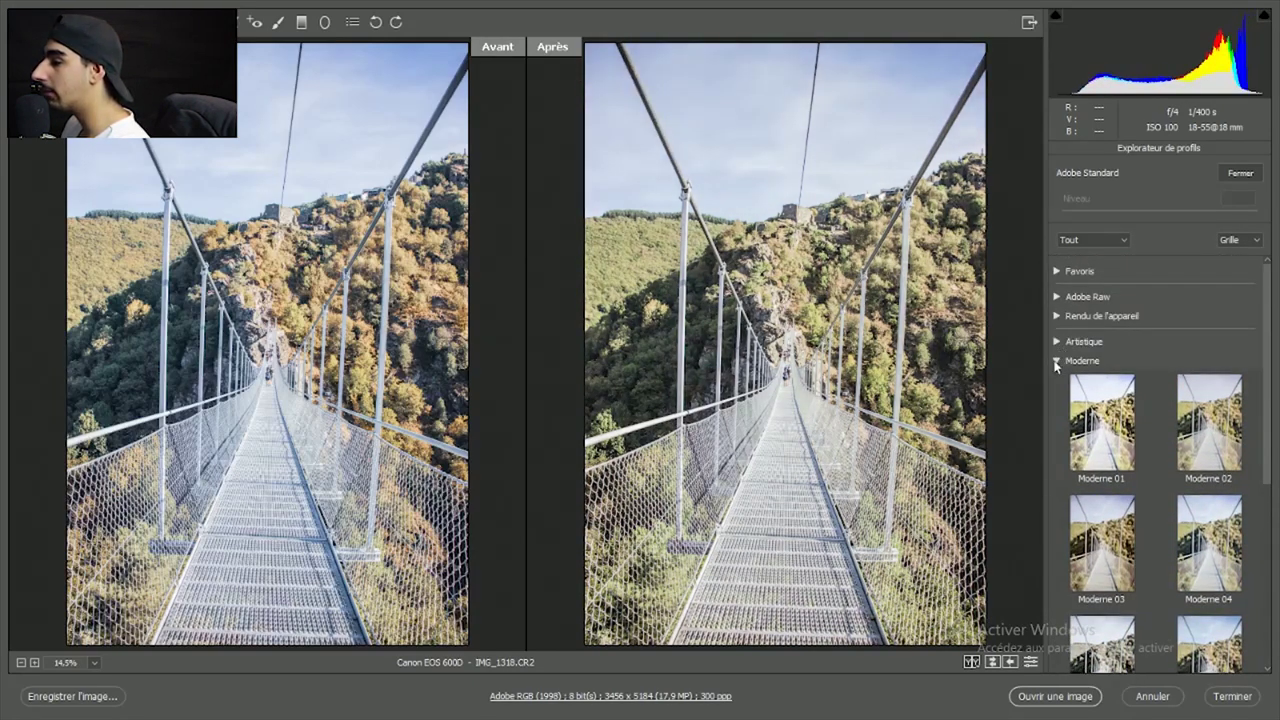
click(1056, 362)
click(1059, 381)
scroll(1080, 380, down, 3)
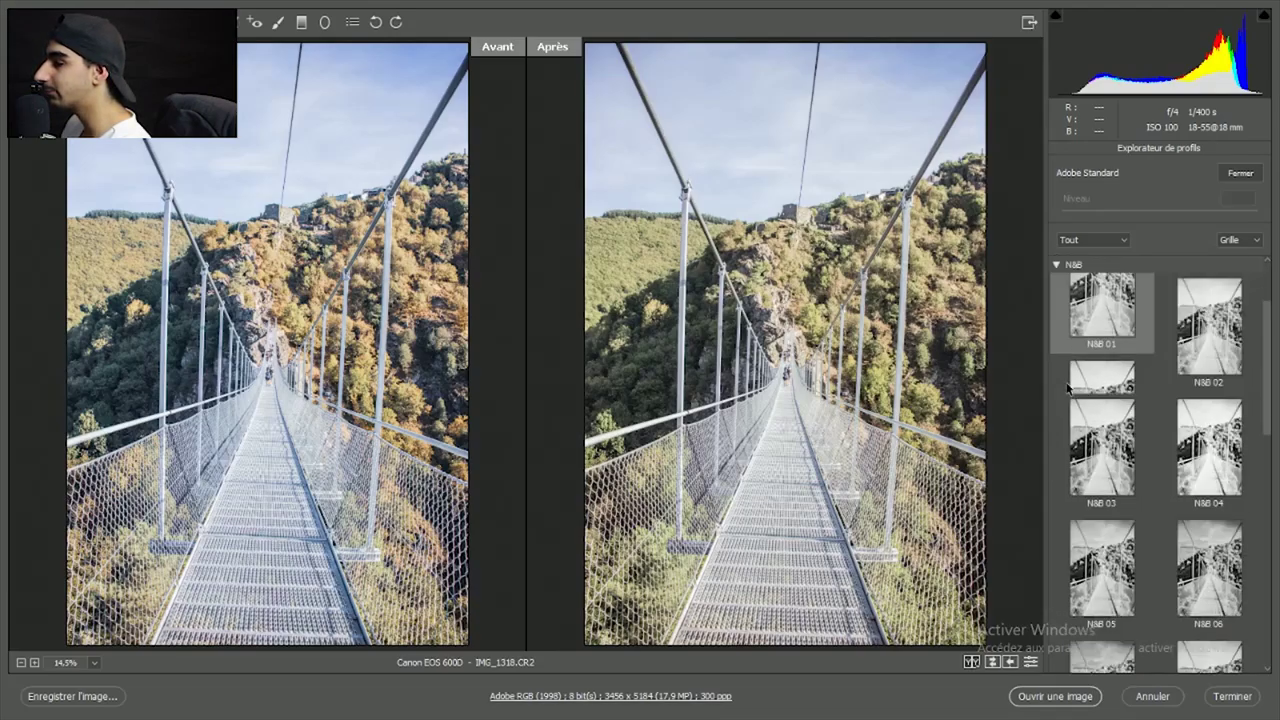
scroll(1066, 363, up, 3)
scroll(1117, 378, down, 4)
scroll(1110, 380, down, 3)
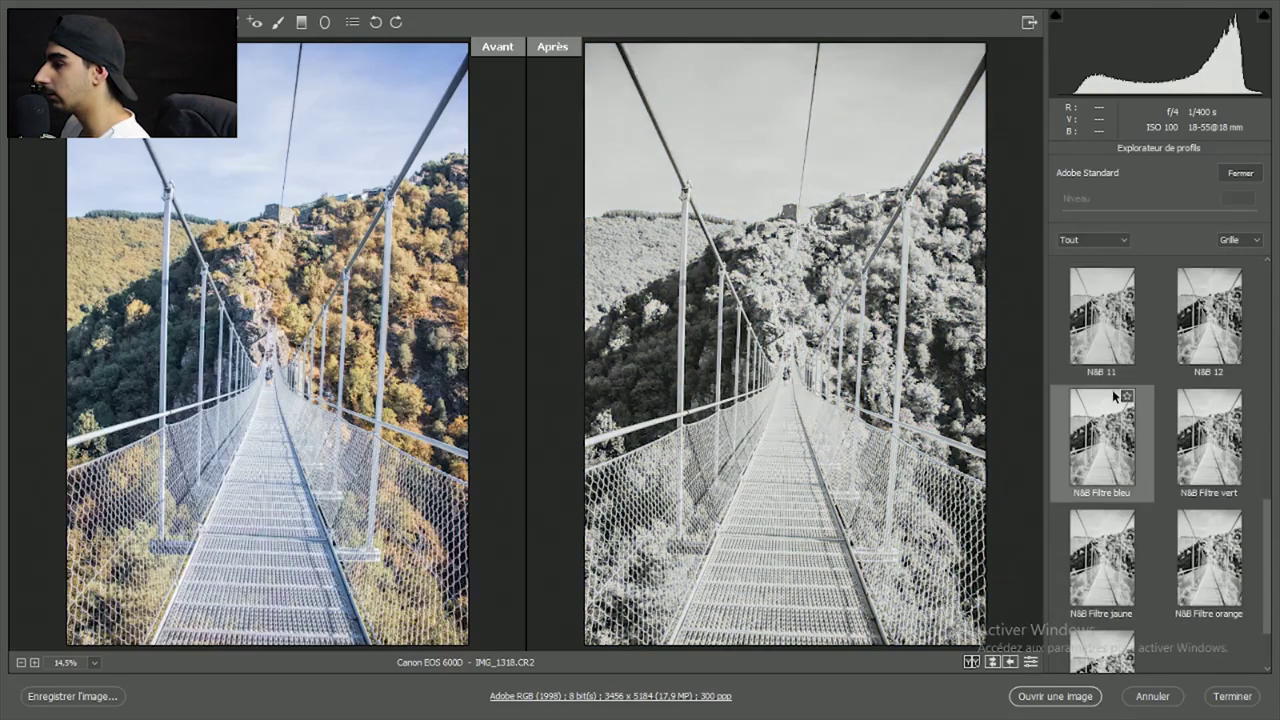
scroll(1068, 318, up, 3)
scroll(1059, 302, up, 3)
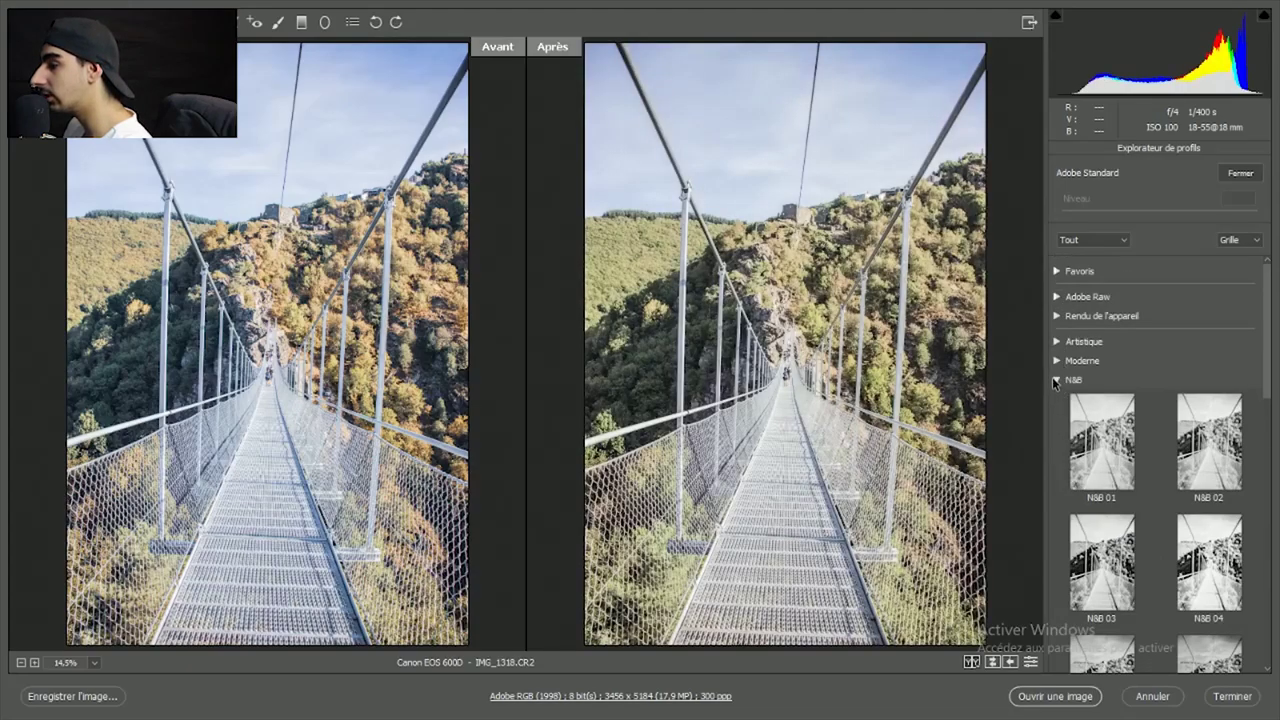
click(1056, 380)
Step: Browse the Vintage profiles, then close the browser, keeping Adobe Standard
click(1056, 398)
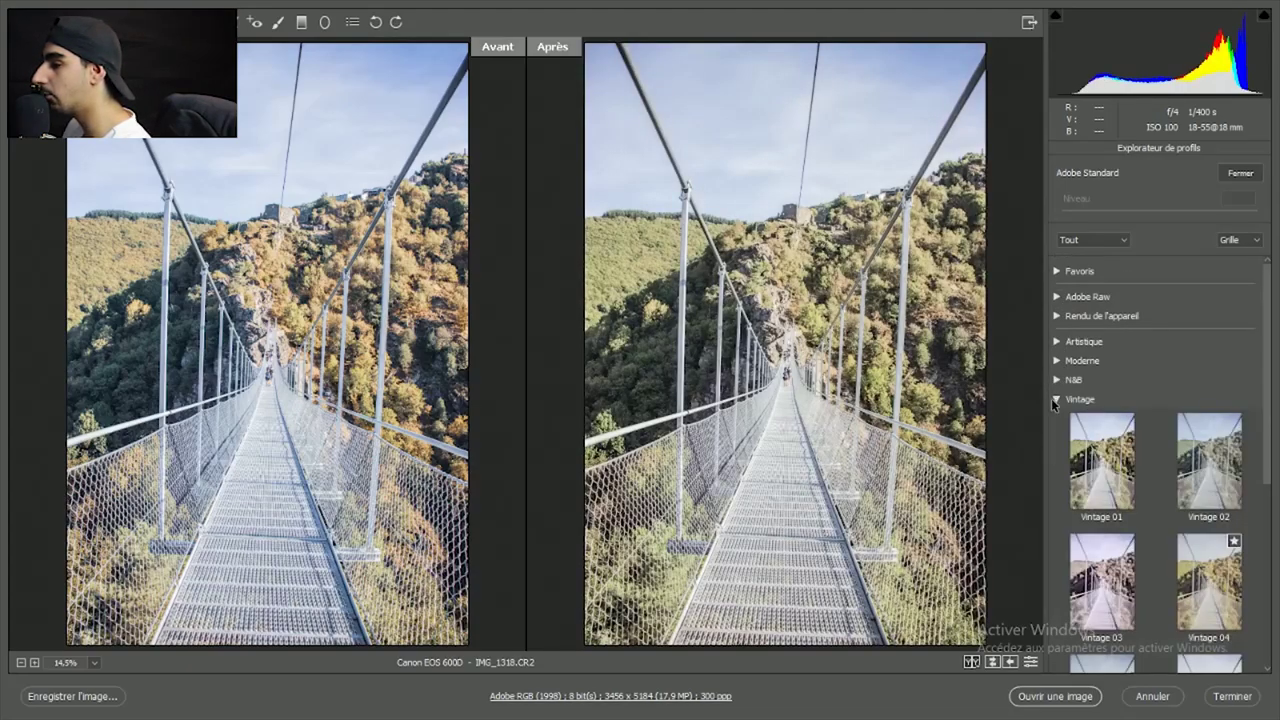
scroll(1150, 430, down, 3)
scroll(1174, 443, down, 2)
scroll(1150, 460, down, 1)
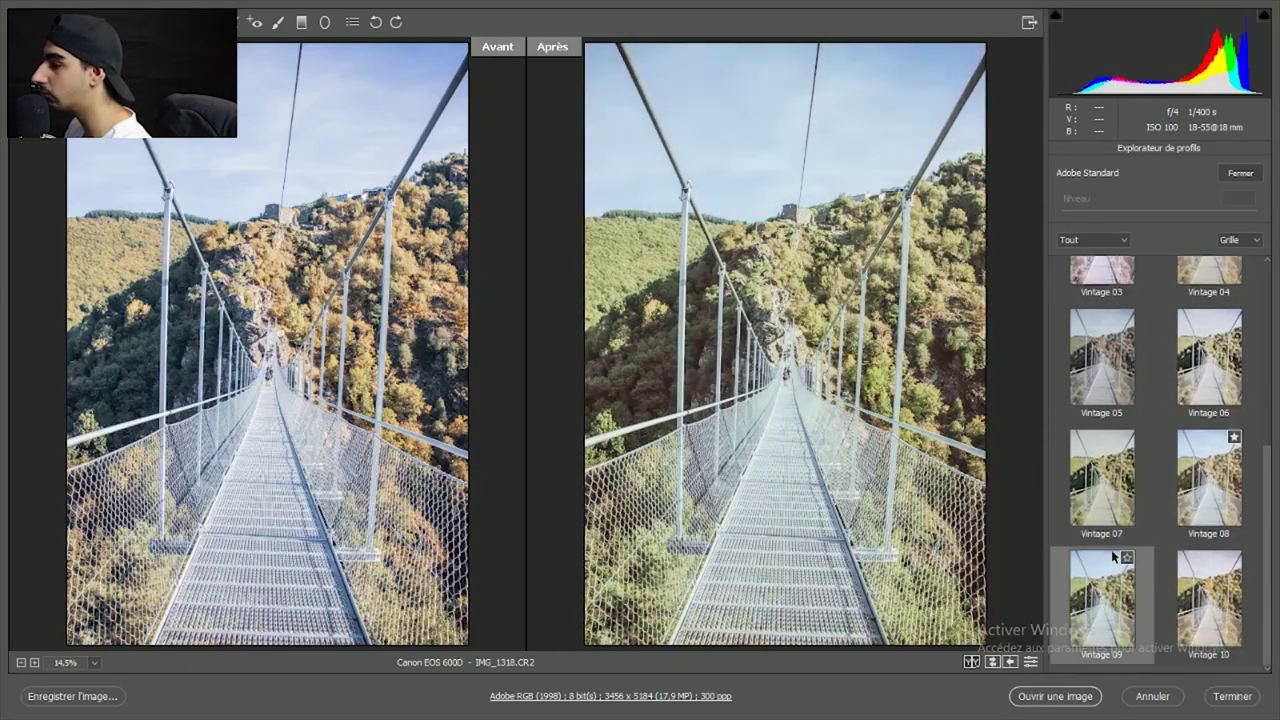
scroll(1114, 345, up, 4)
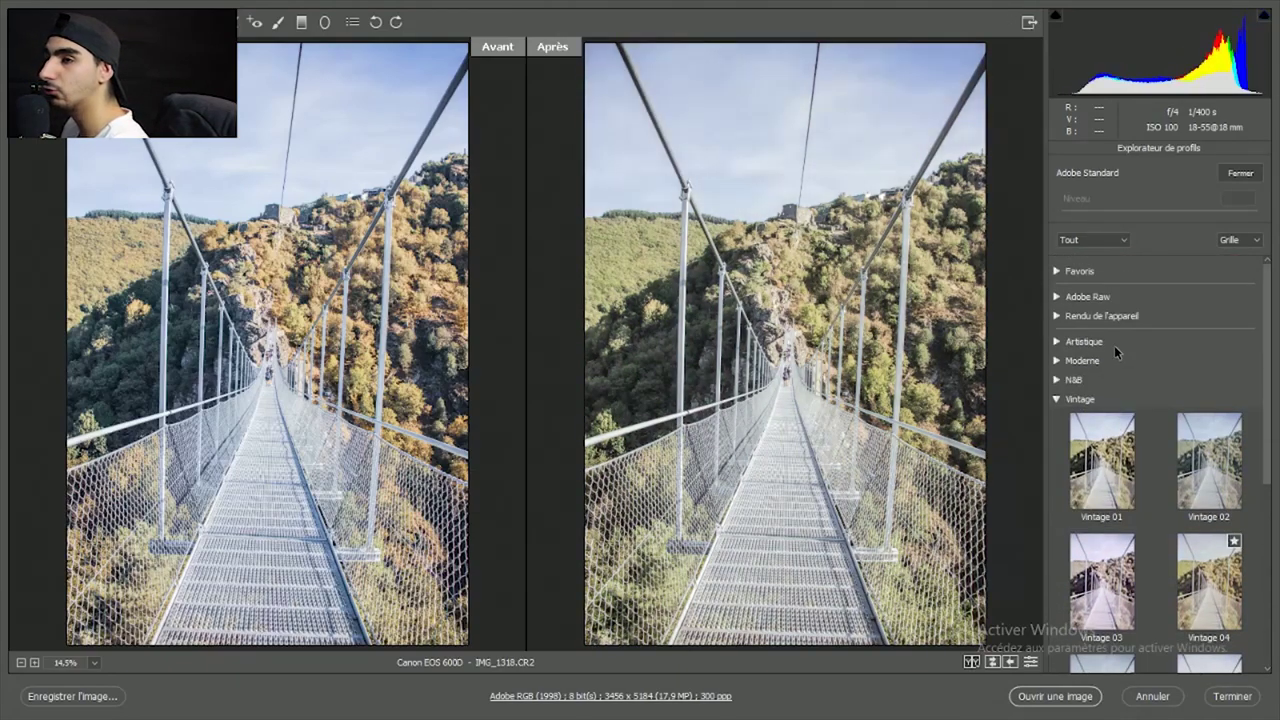
click(1057, 400)
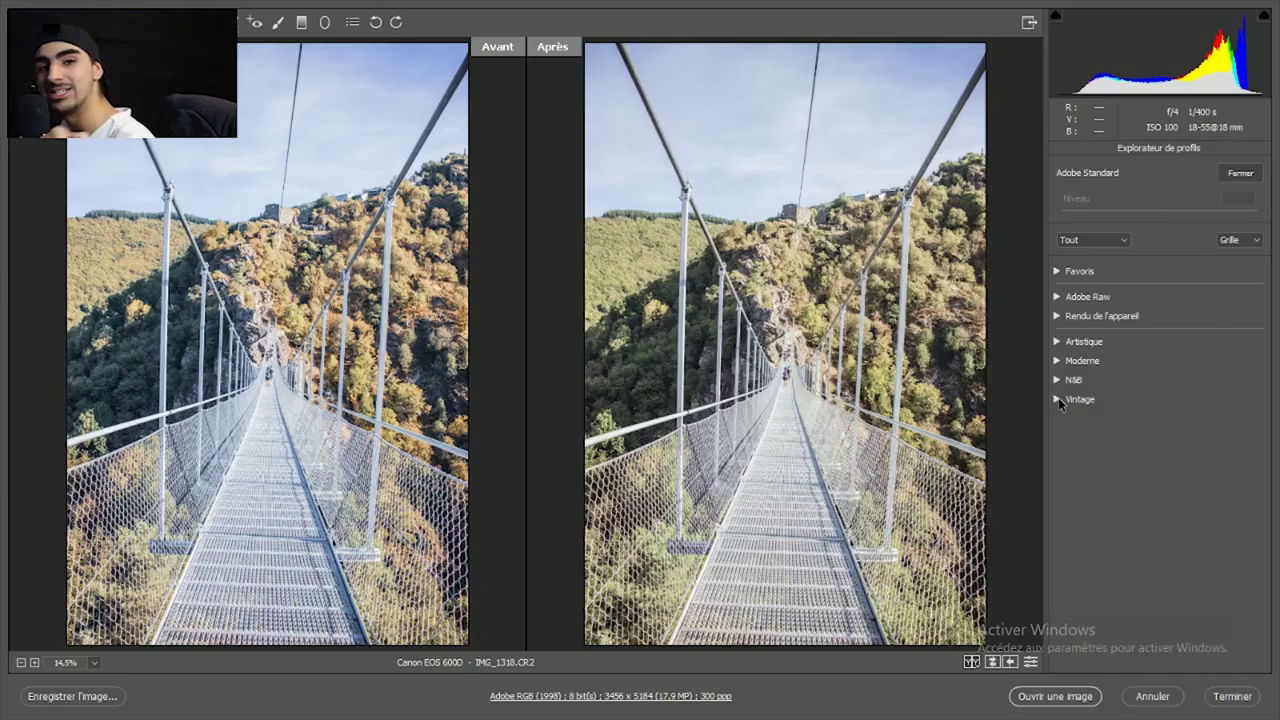
click(1058, 150)
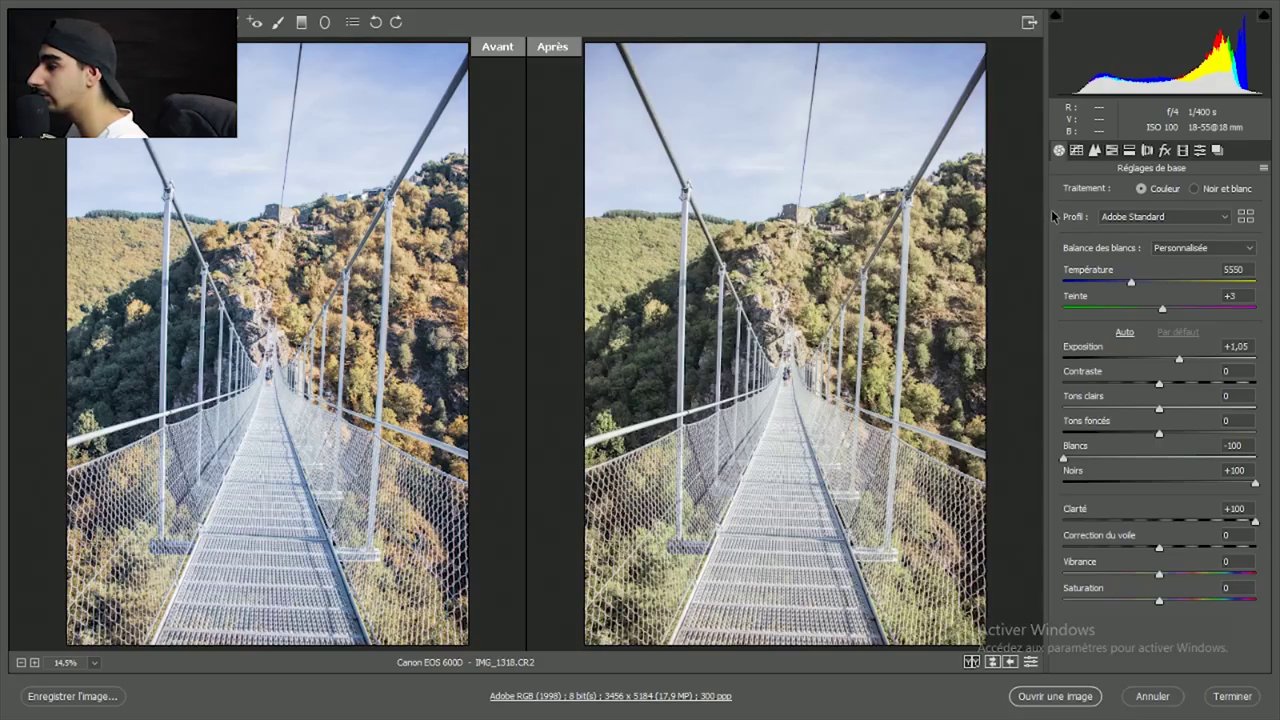
Step: Apply Adobe Paysage and, after trying white balance presets, return to custom 5550, tint +3
click(1140, 216)
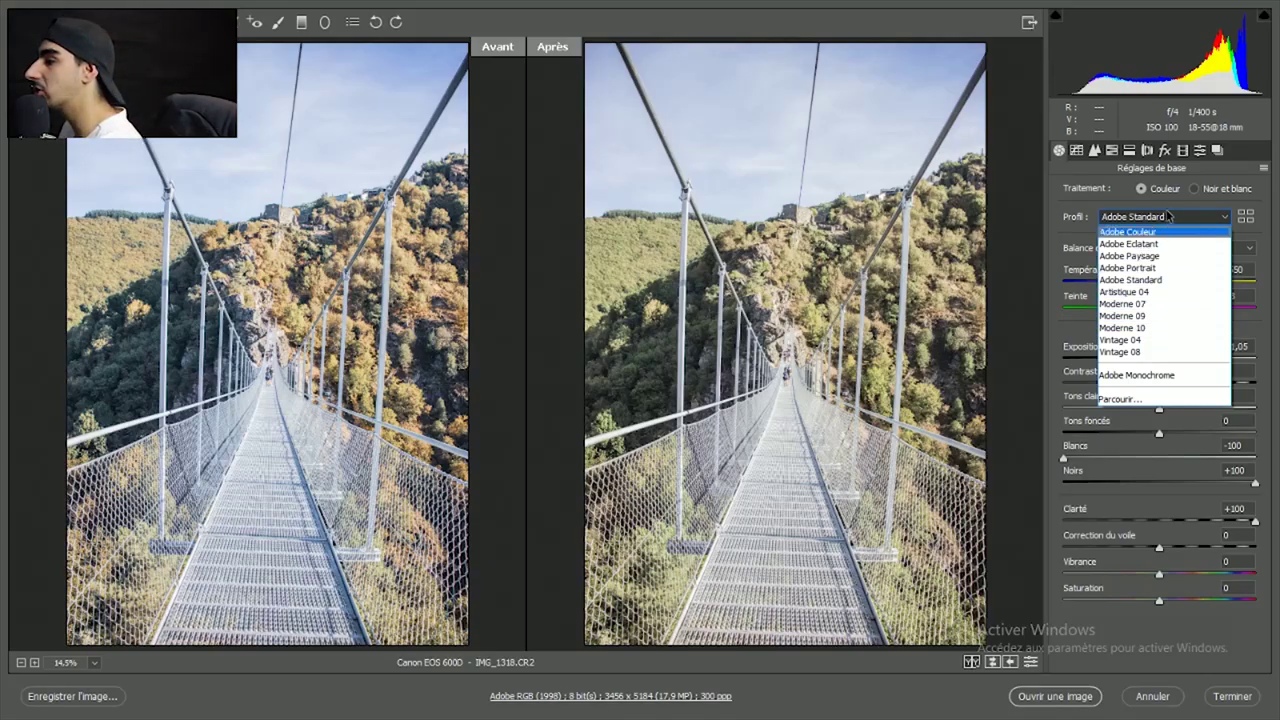
click(1146, 256)
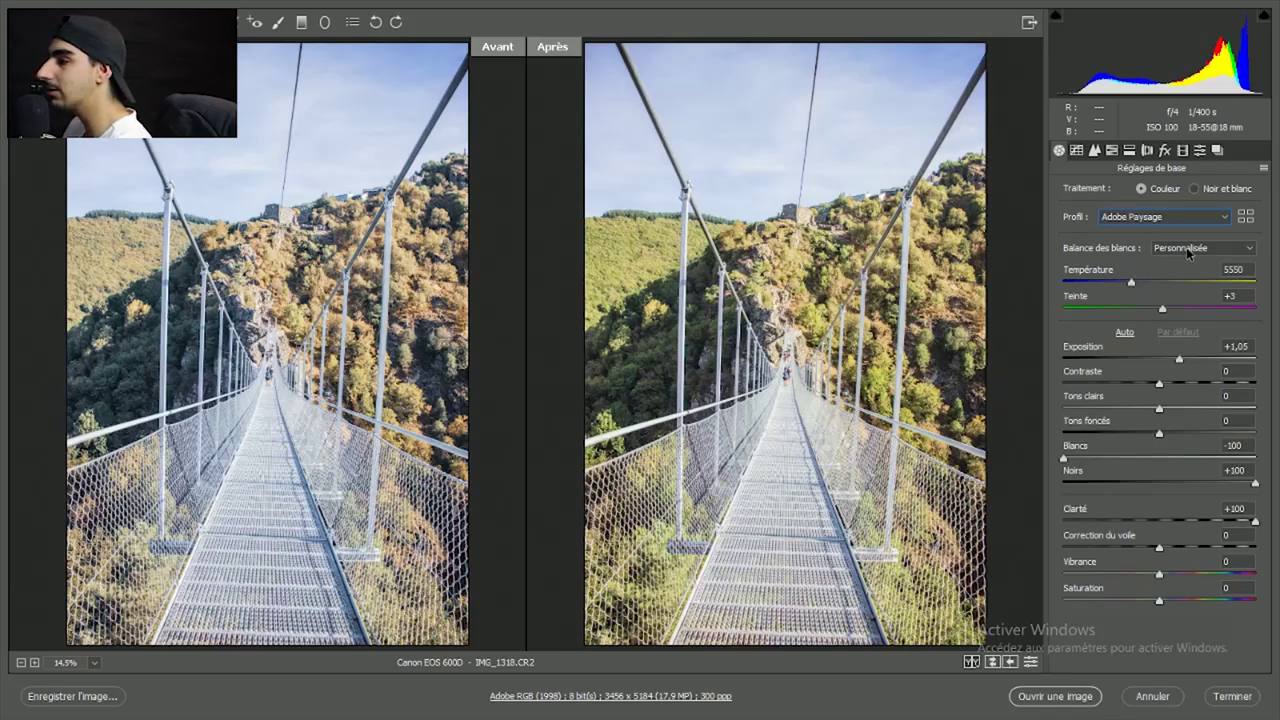
click(1186, 247)
click(1196, 276)
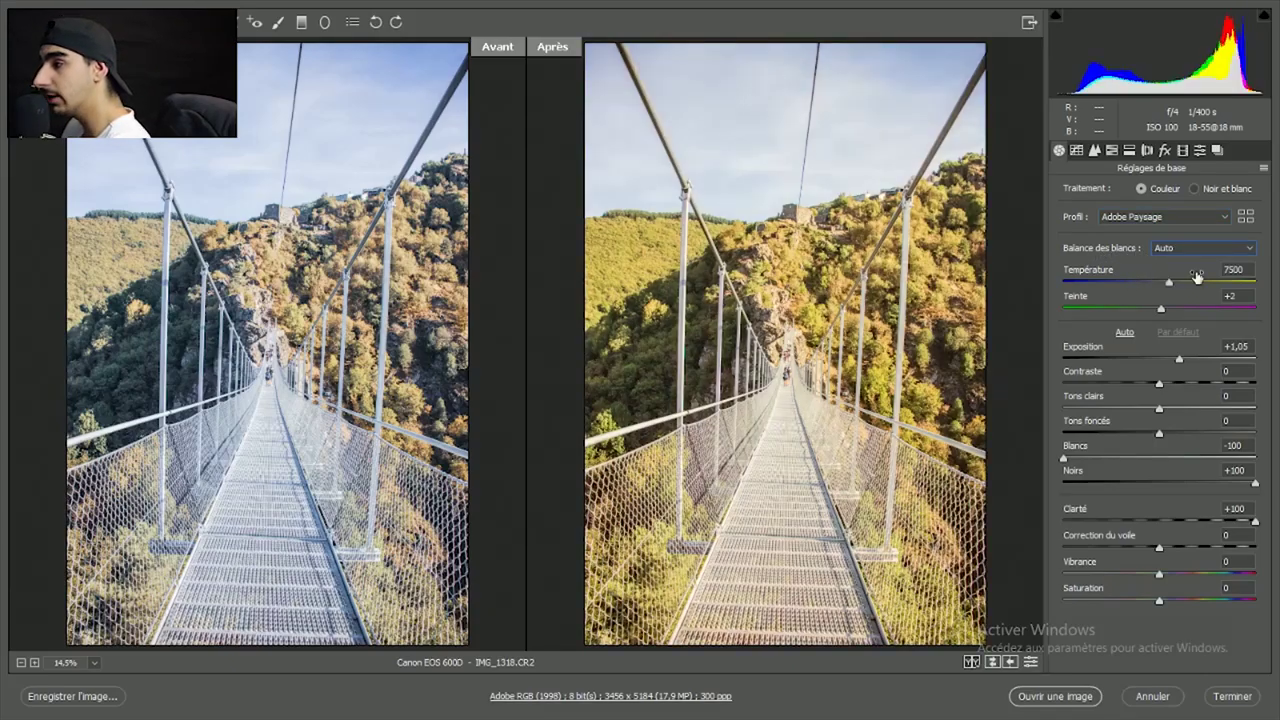
click(1200, 248)
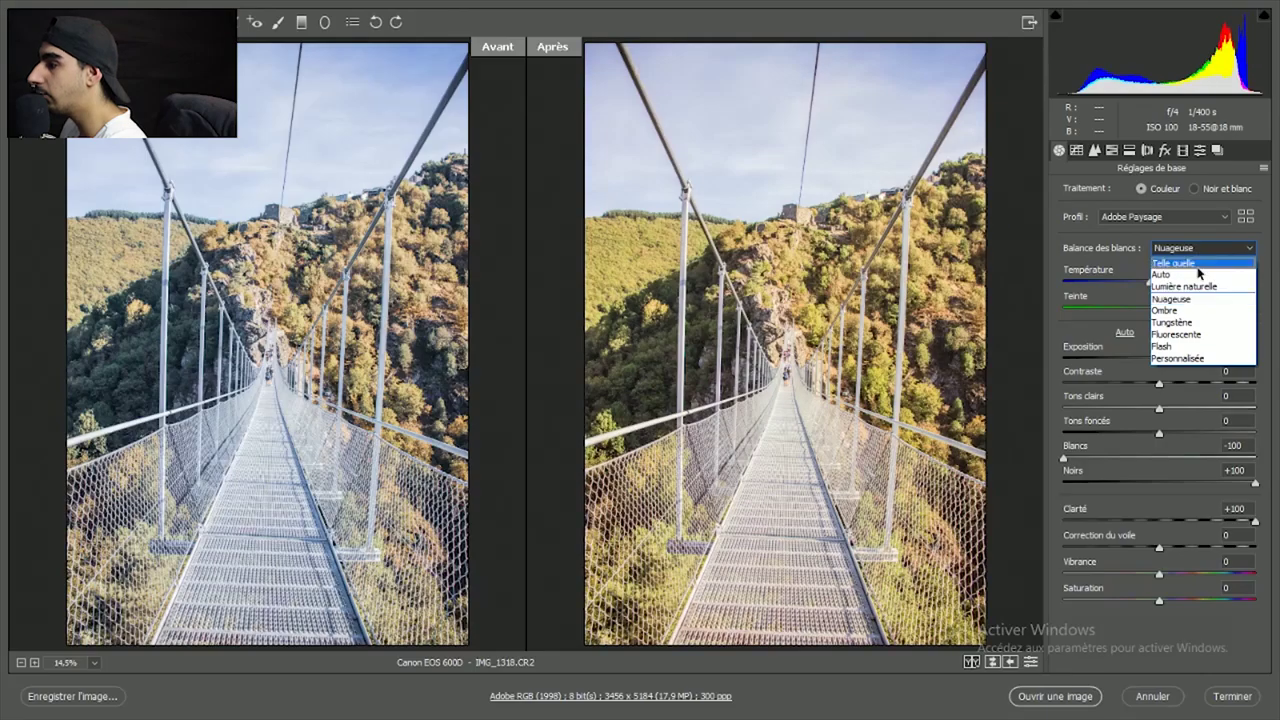
click(1186, 360)
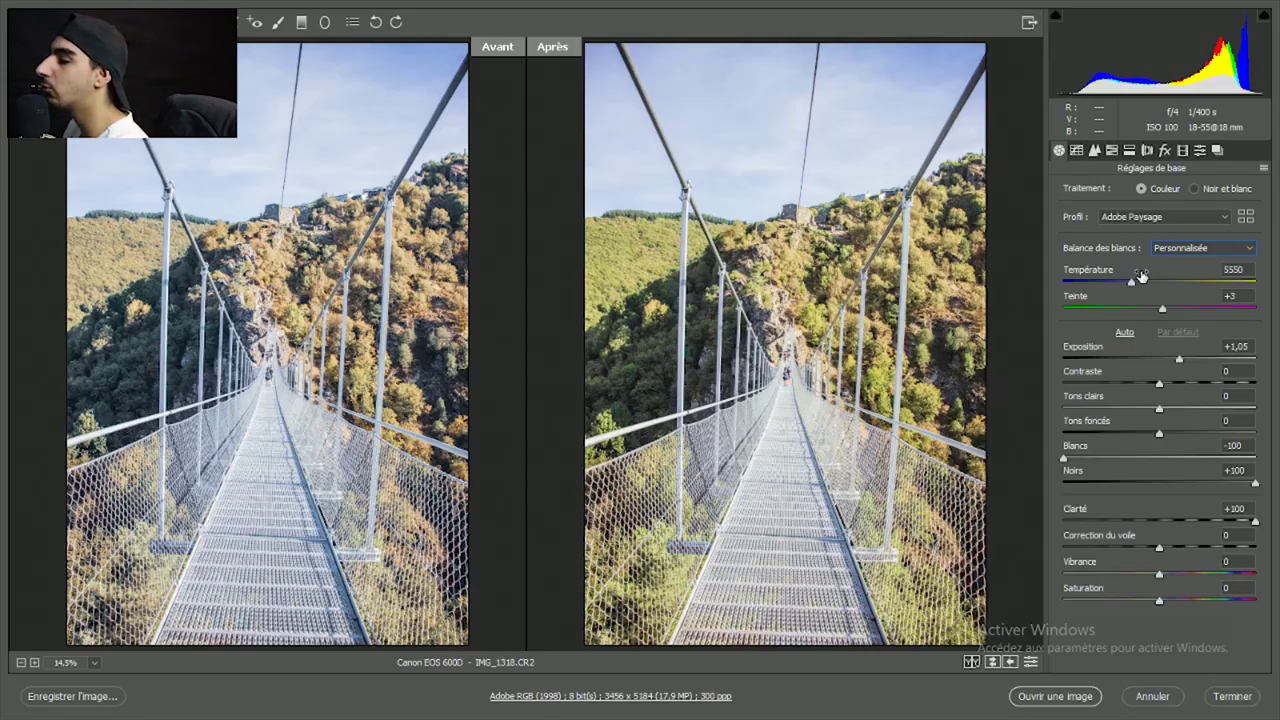
Step: Set temperature 4650, exposure +0,25, contrast -54 and highlights -100
mouse_move(1141, 274)
mouse_down()
mouse_move(1139, 287)
mouse_move(1163, 280)
mouse_move(1114, 287)
mouse_up()
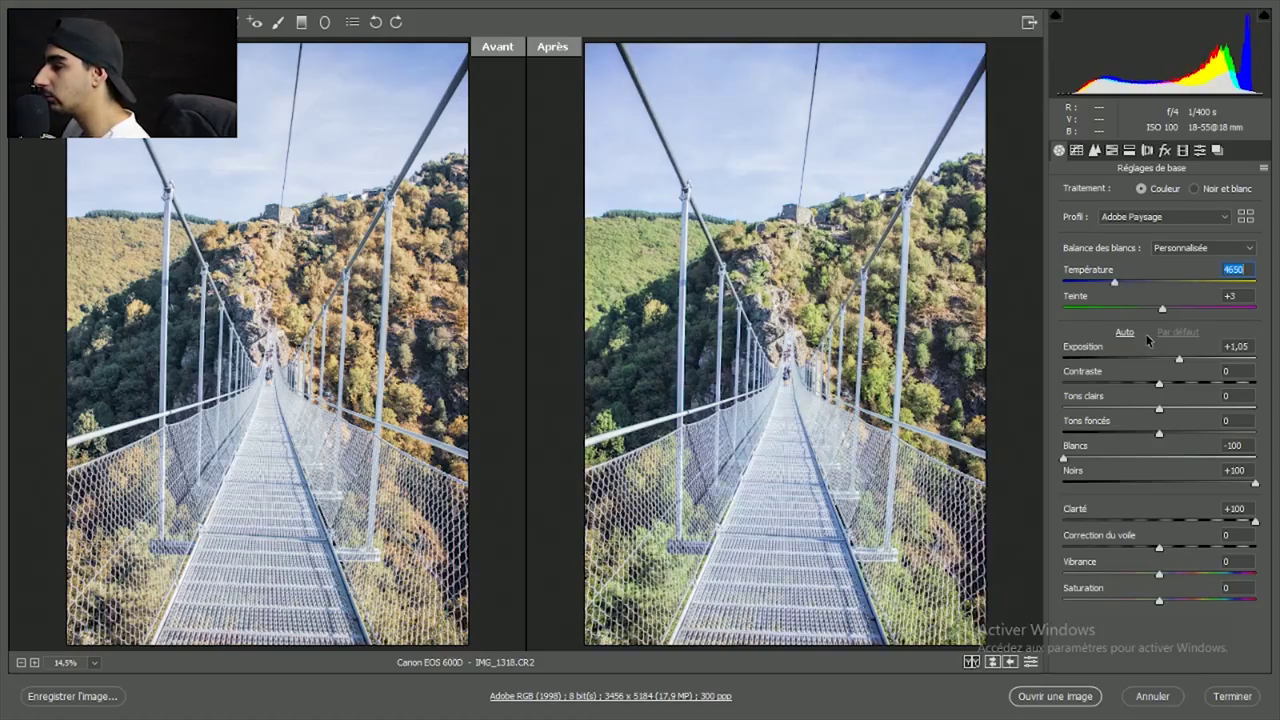
drag(1179, 360, 1164, 366)
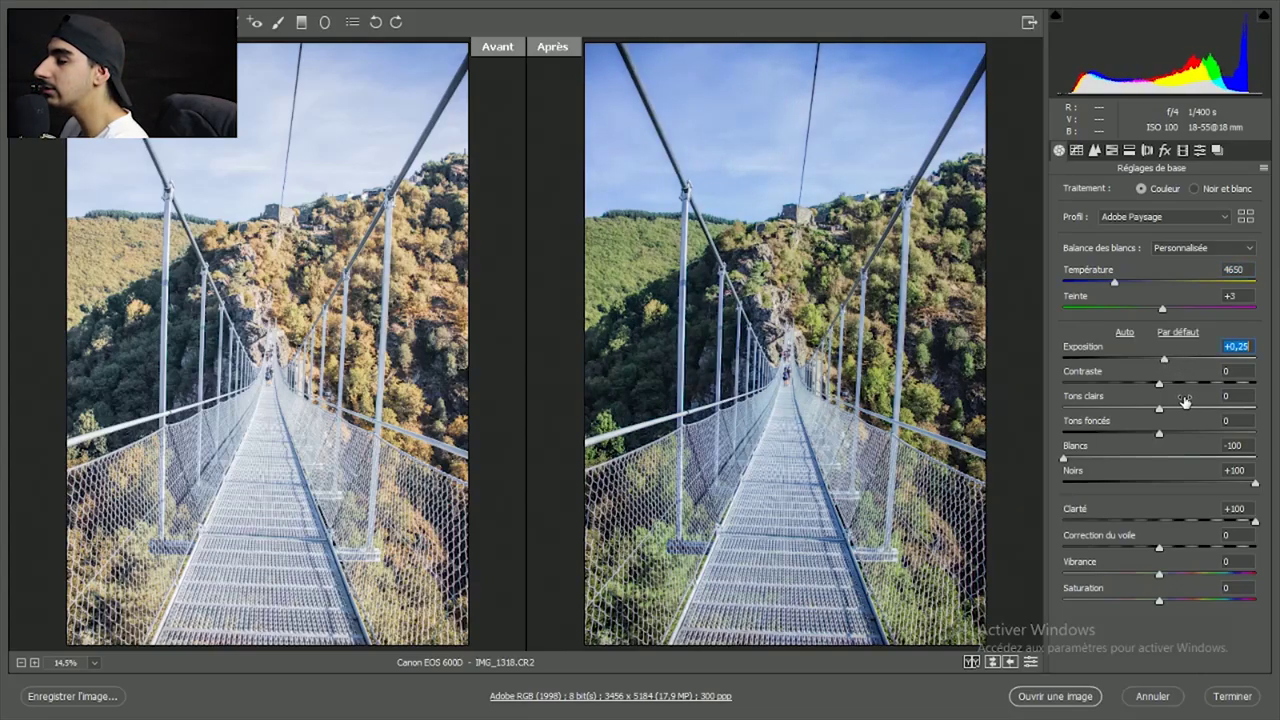
drag(1159, 383, 1108, 383)
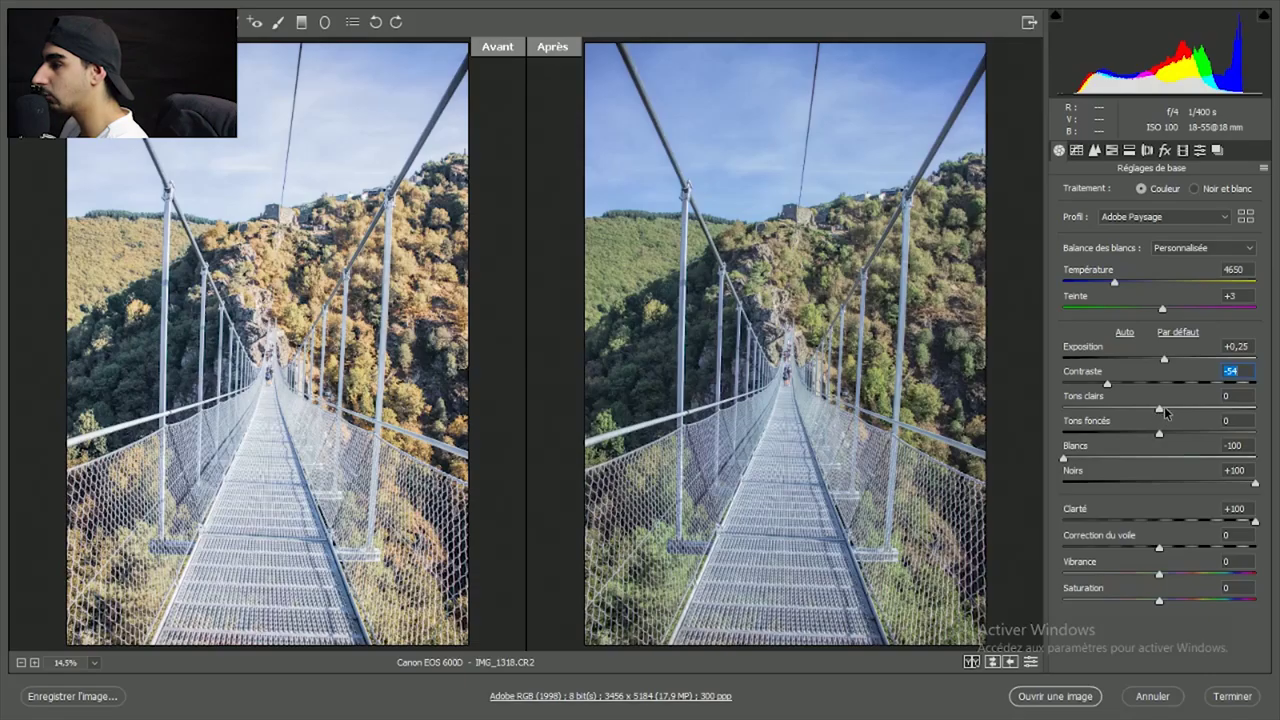
mouse_move(1158, 408)
mouse_down()
mouse_move(1250, 408)
mouse_move(1066, 408)
mouse_move(1062, 420)
mouse_up()
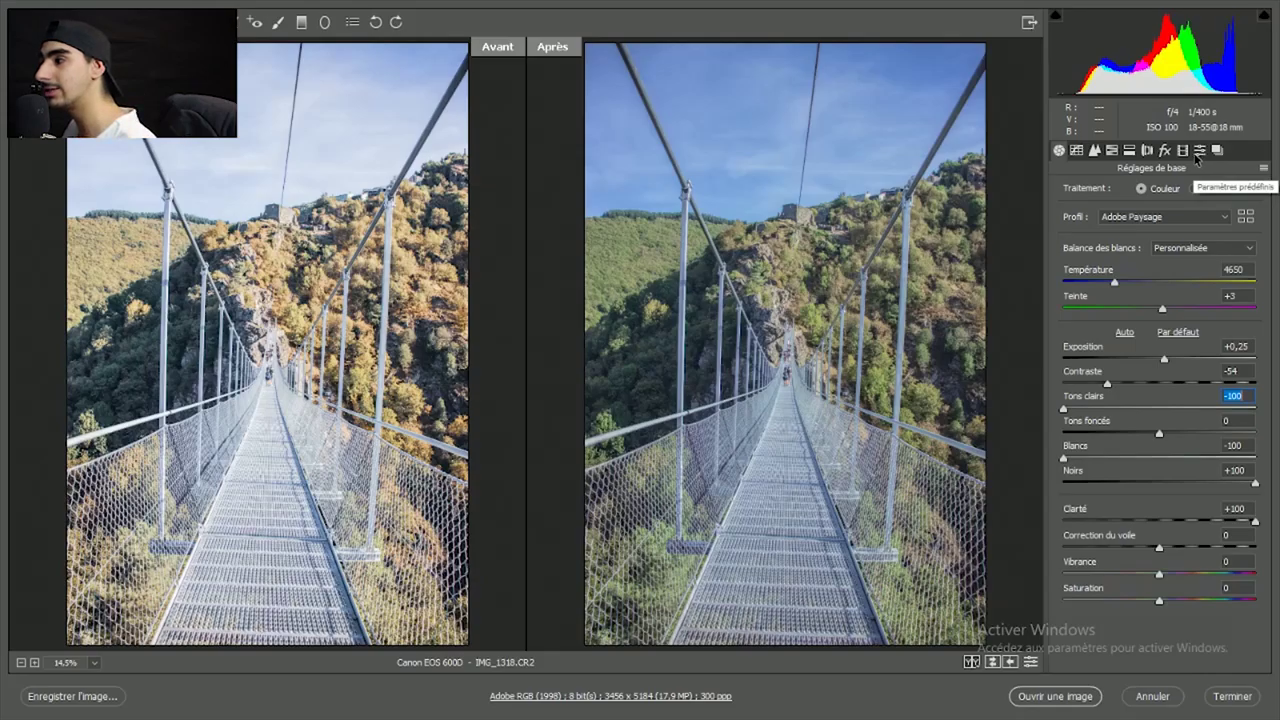
click(1112, 150)
click(1059, 150)
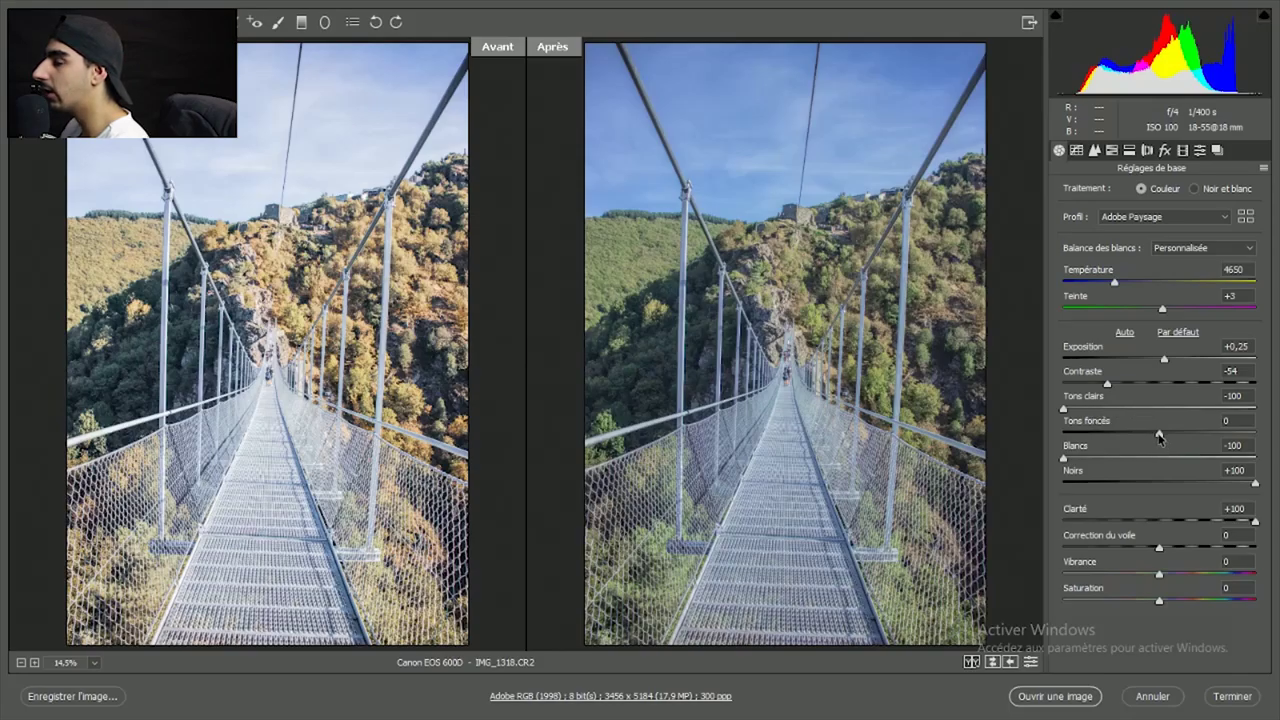
Step: Lift shadows to +53 and test whites, blacks and clarity, undoing the clarity change
mouse_move(1159, 437)
mouse_down()
mouse_move(1053, 436)
mouse_move(1226, 438)
mouse_move(1213, 438)
mouse_up()
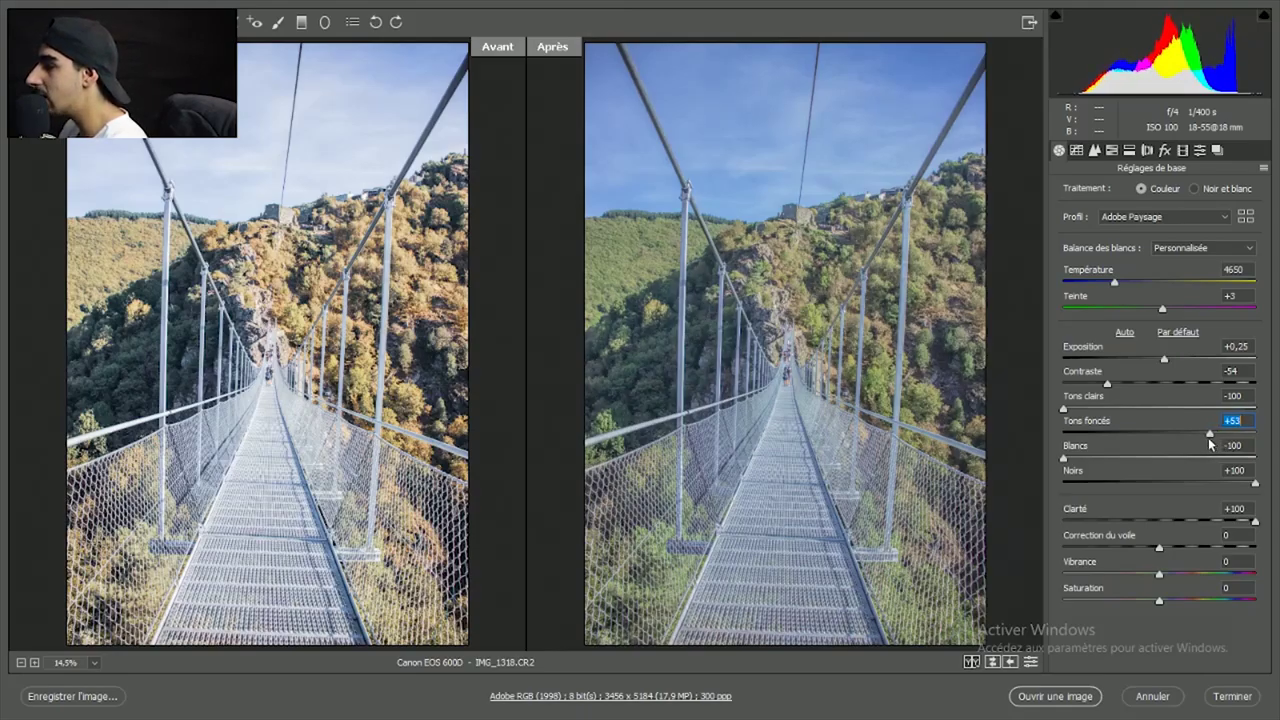
drag(1168, 454, 1062, 467)
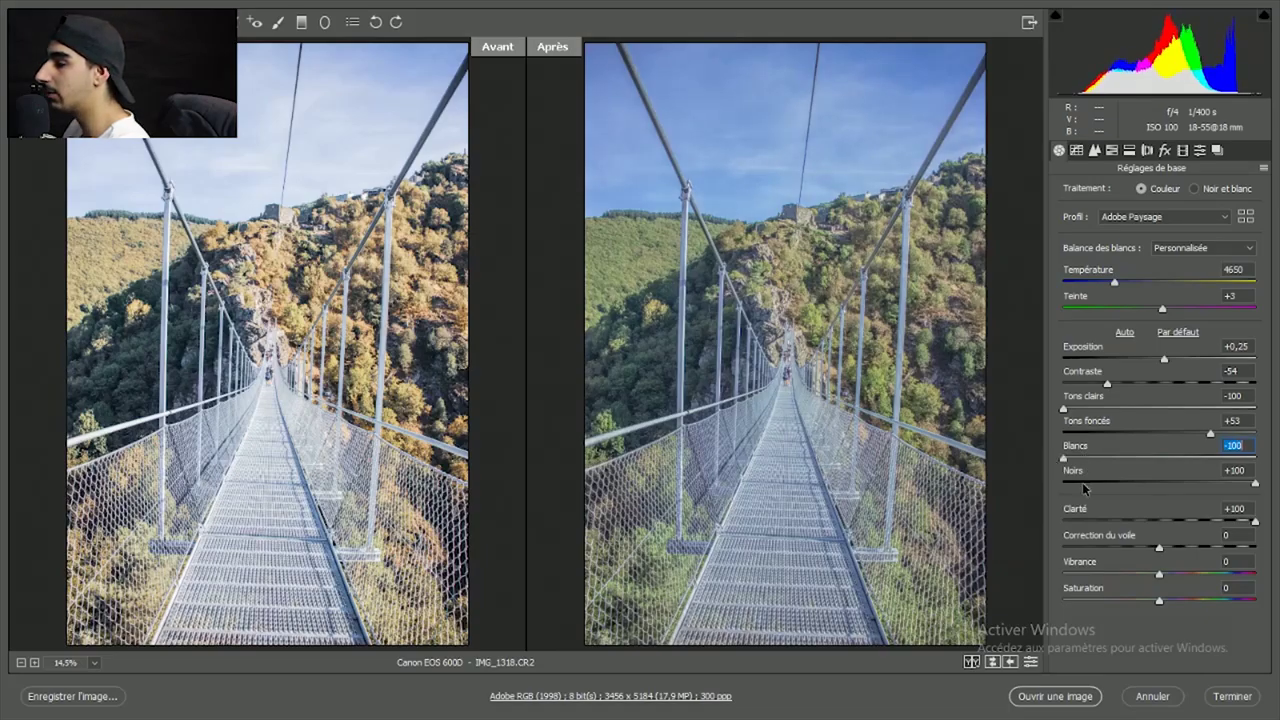
mouse_move(1256, 485)
mouse_down()
mouse_move(1062, 484)
mouse_move(1255, 484)
mouse_up()
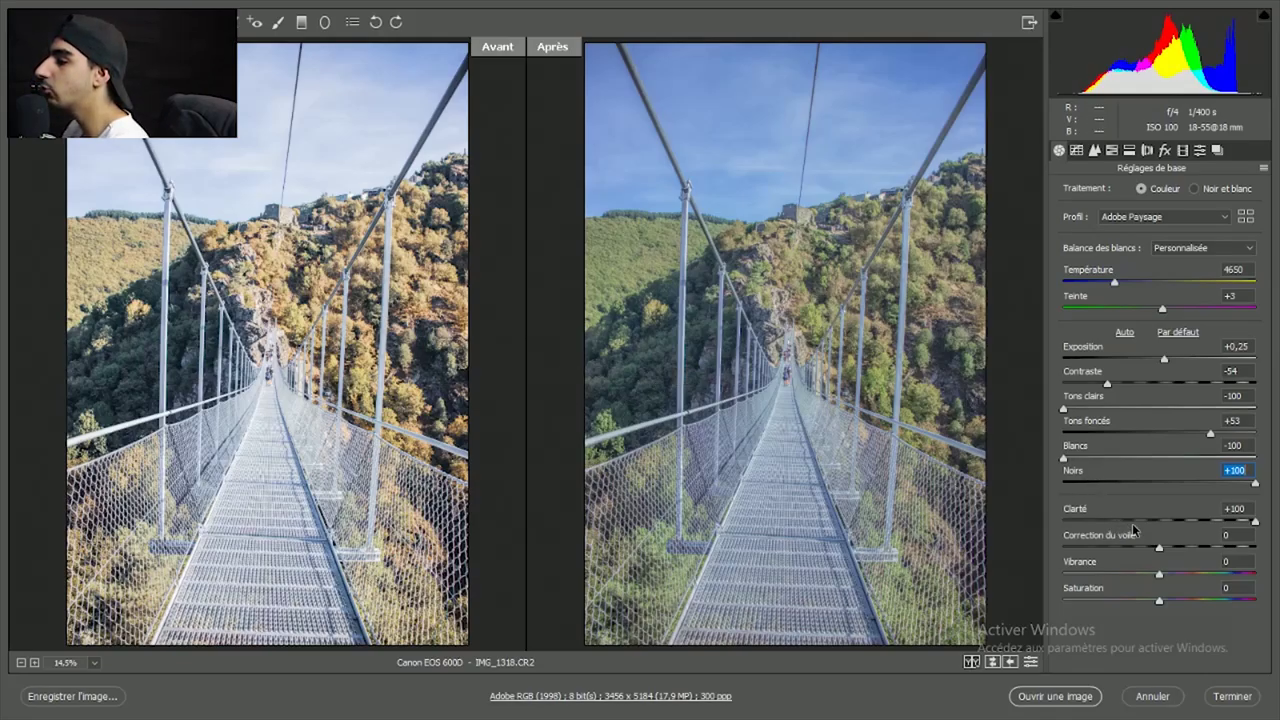
drag(1257, 522, 1066, 530)
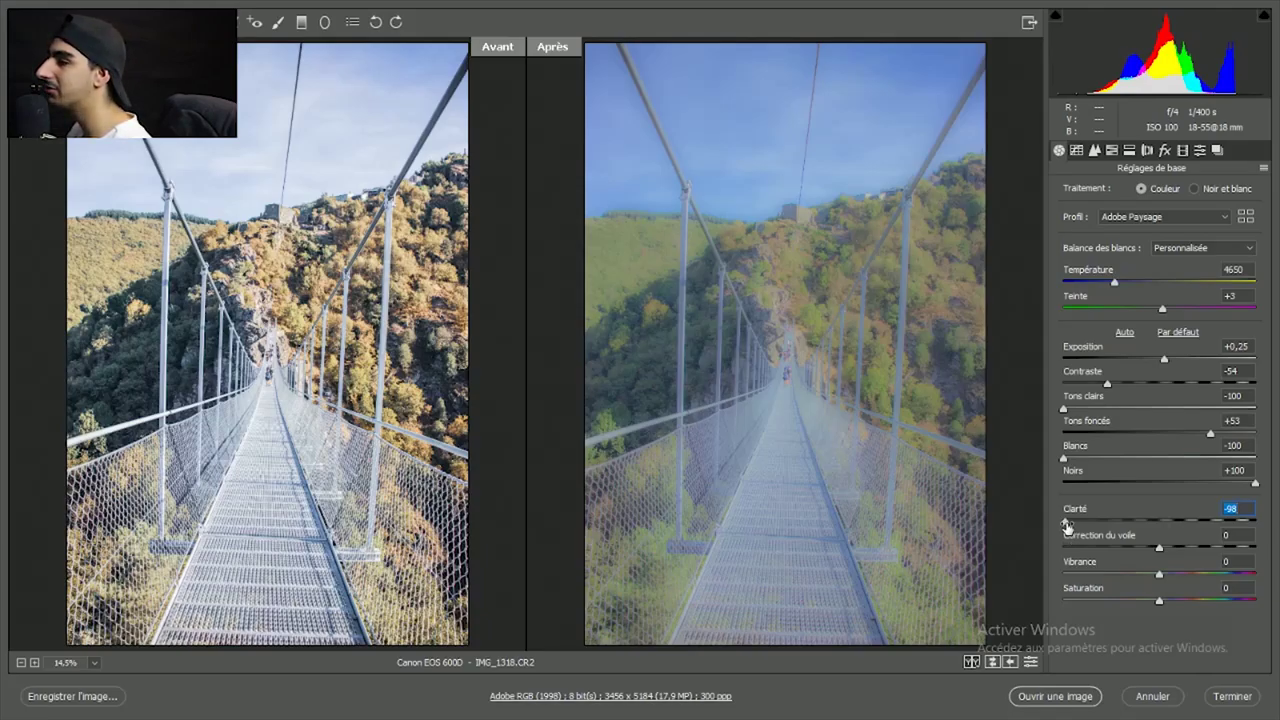
drag(1066, 530, 1056, 521)
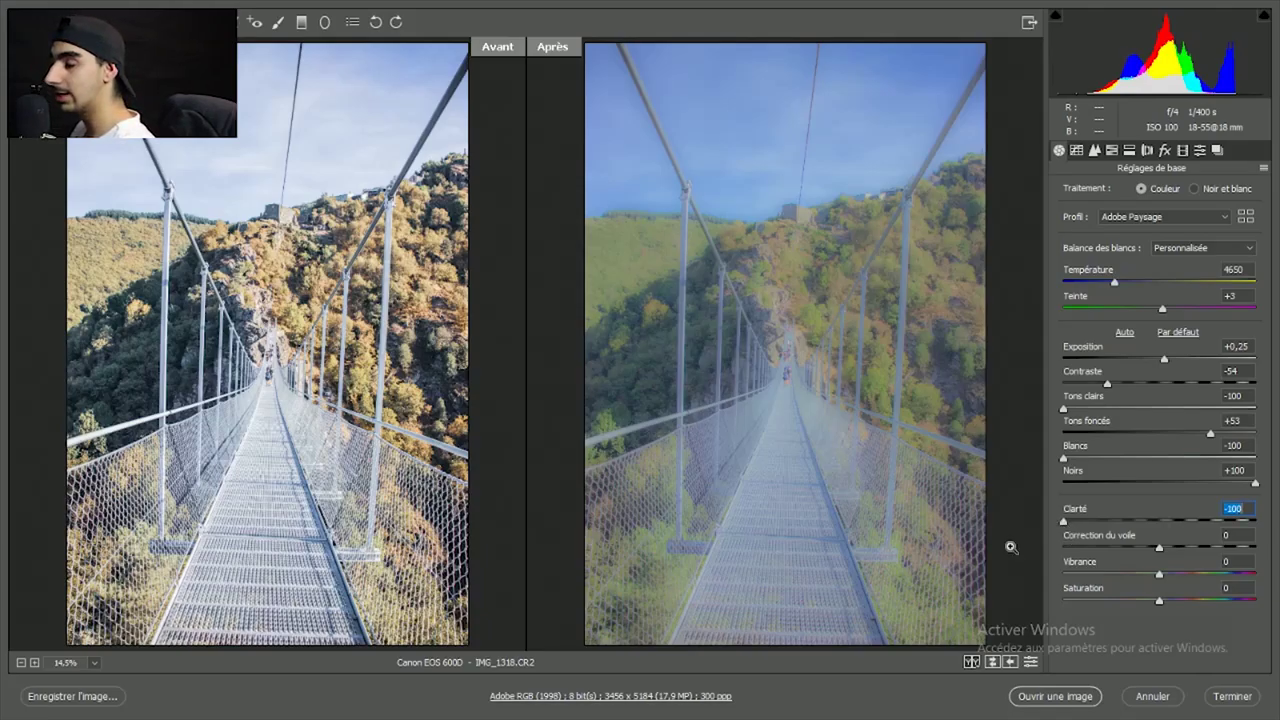
key(ctrl+z)
Step: Raise the Blues saturation to +20 in HSL, leaving blue hue at zero
click(1112, 150)
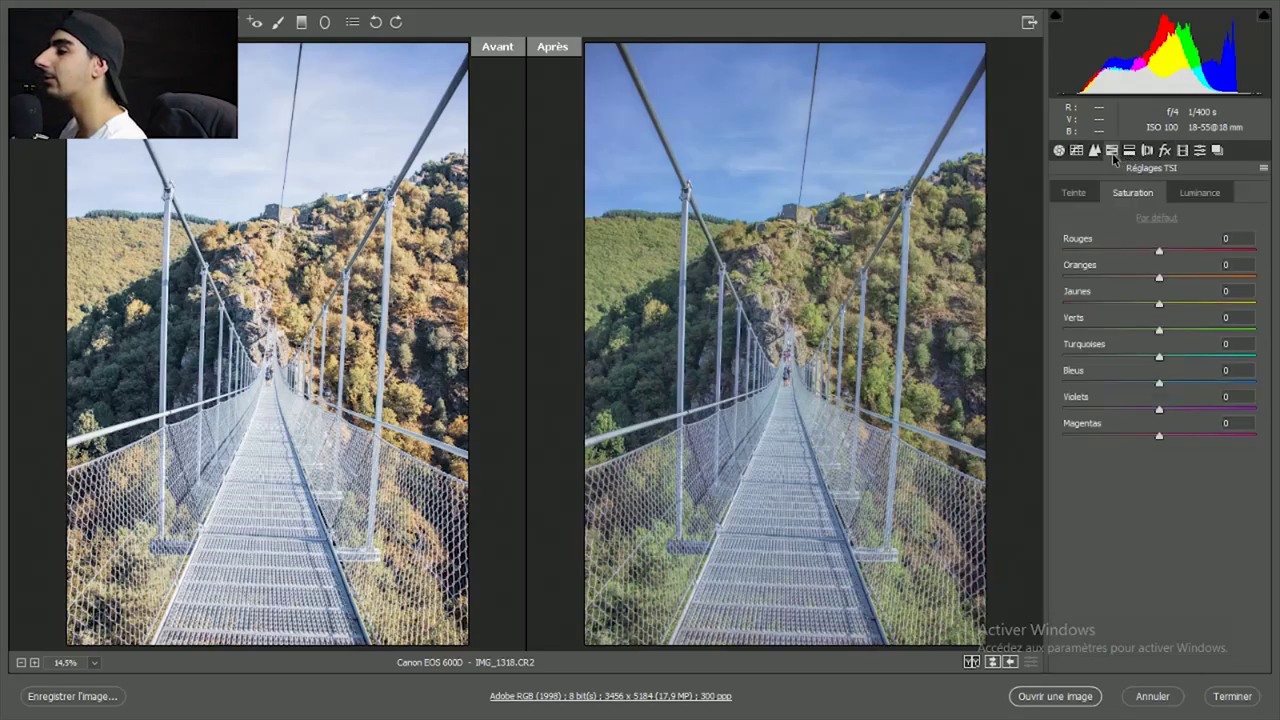
click(1189, 196)
click(1075, 196)
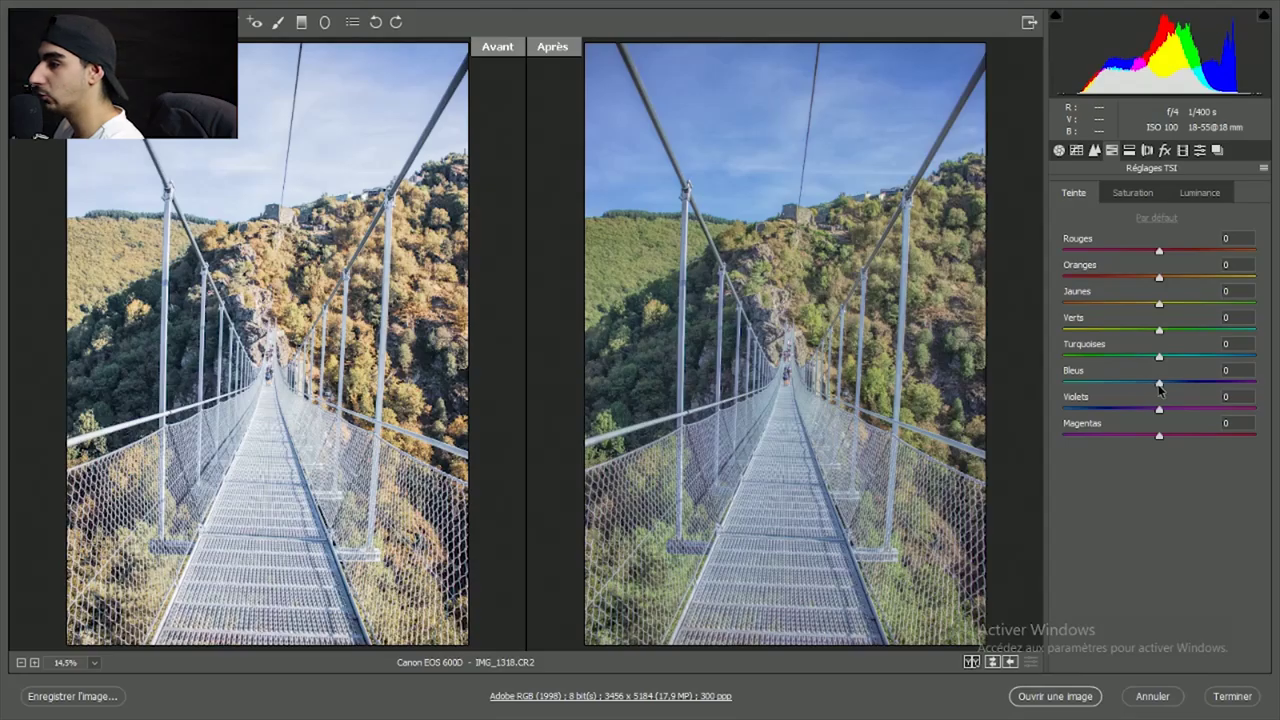
mouse_move(1160, 384)
mouse_down()
mouse_move(1183, 393)
mouse_move(1052, 389)
mouse_move(1154, 404)
mouse_move(1125, 384)
mouse_move(1179, 385)
mouse_up()
click(1133, 192)
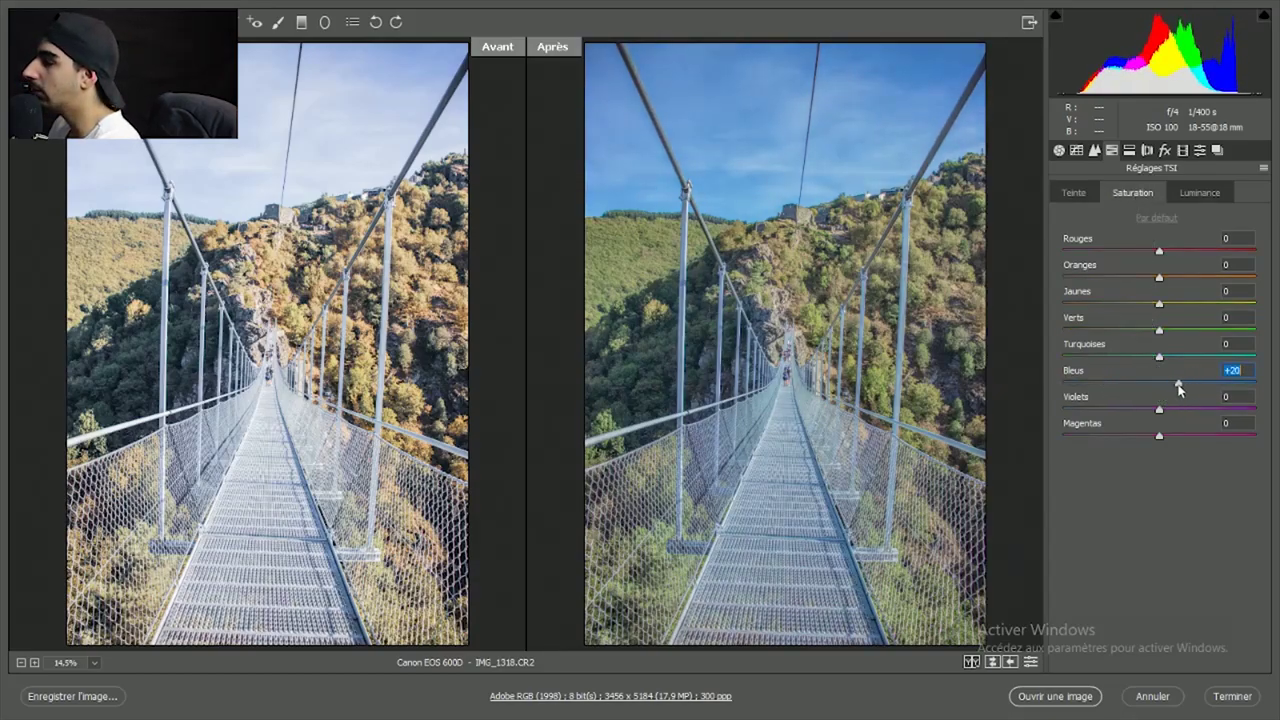
click(1094, 150)
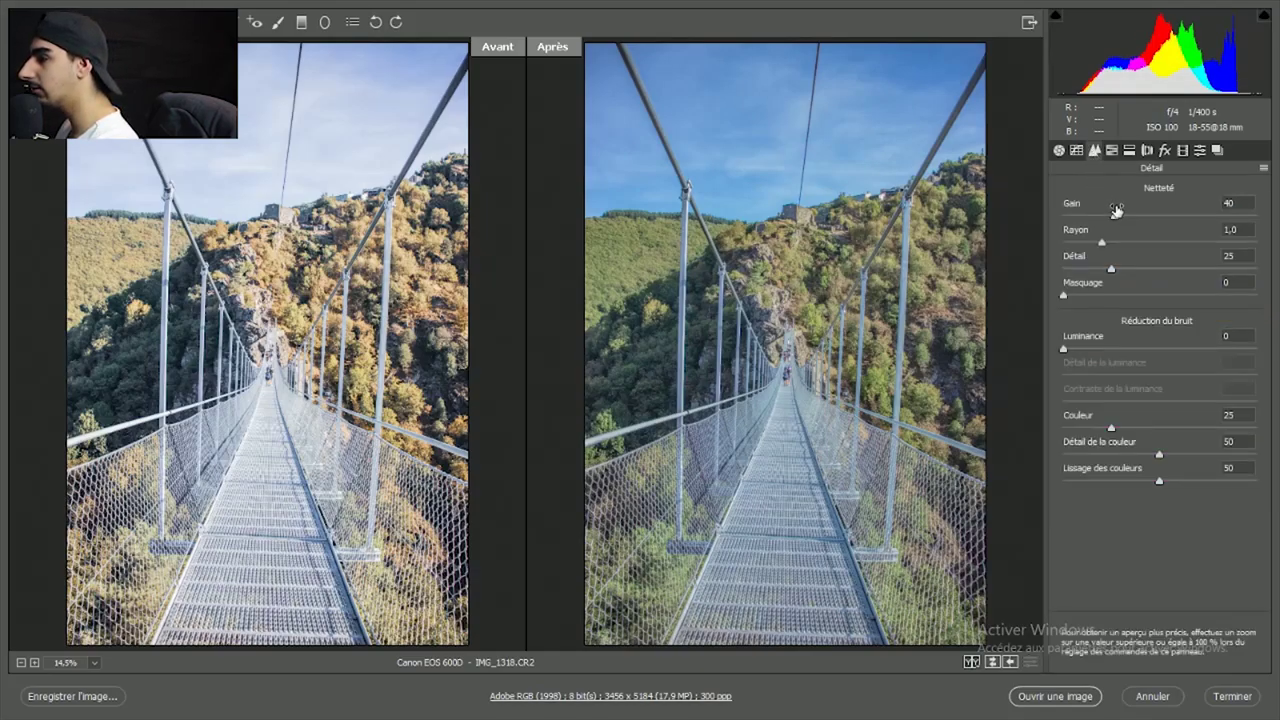
Step: Set sharpening amount to 150 and, after trying 100, set luminance noise reduction to 0
drag(1114, 214, 1020, 230)
text(150)
key(Return)
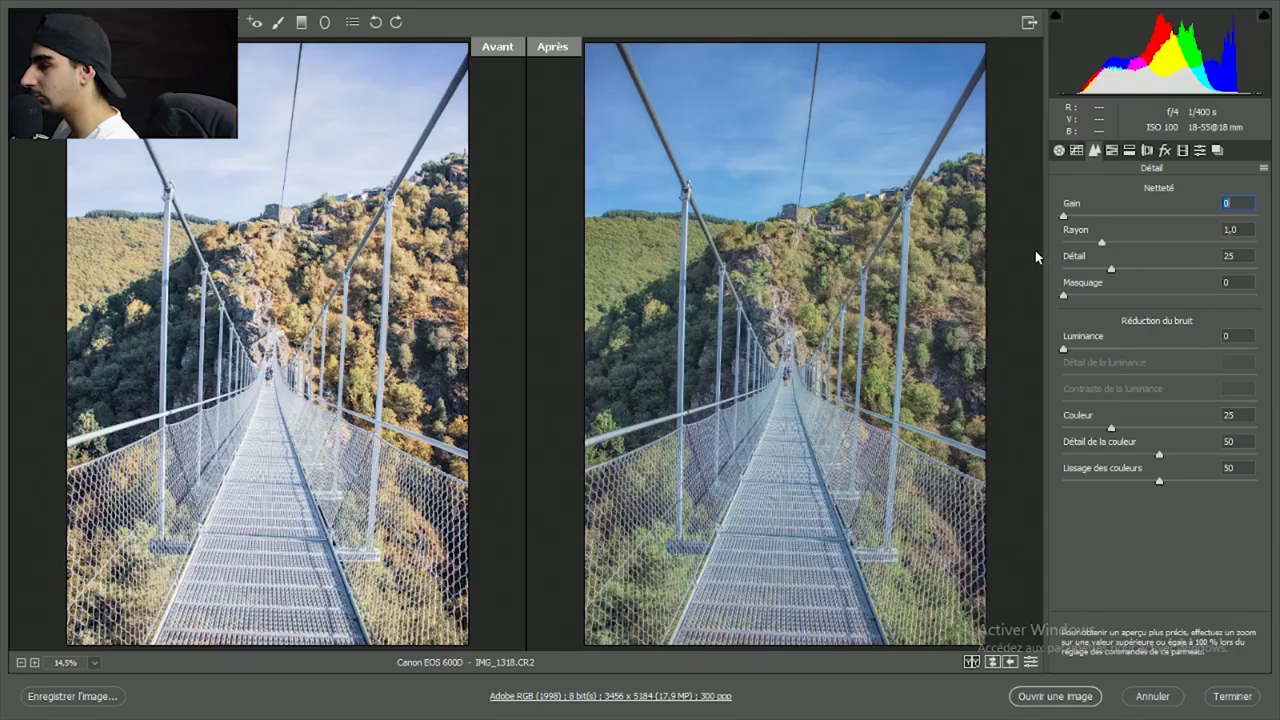
drag(1063, 349, 1267, 348)
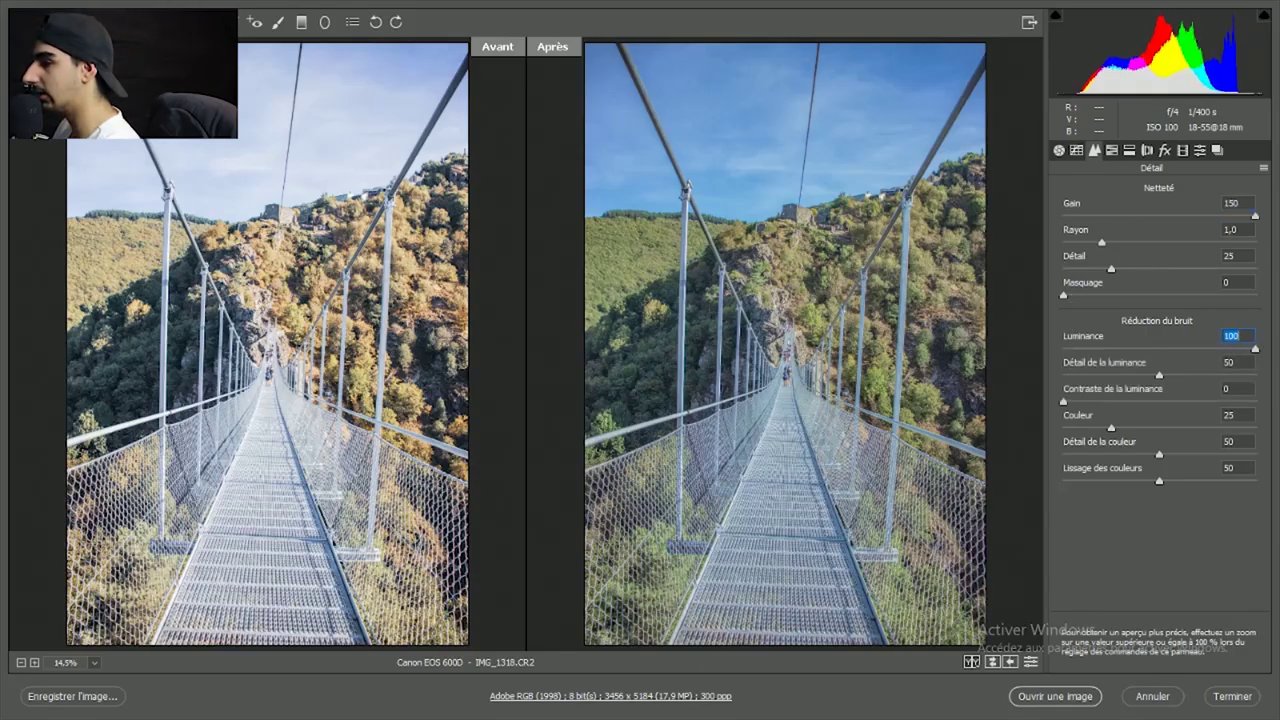
text(0)
key(Tab)
click(1059, 150)
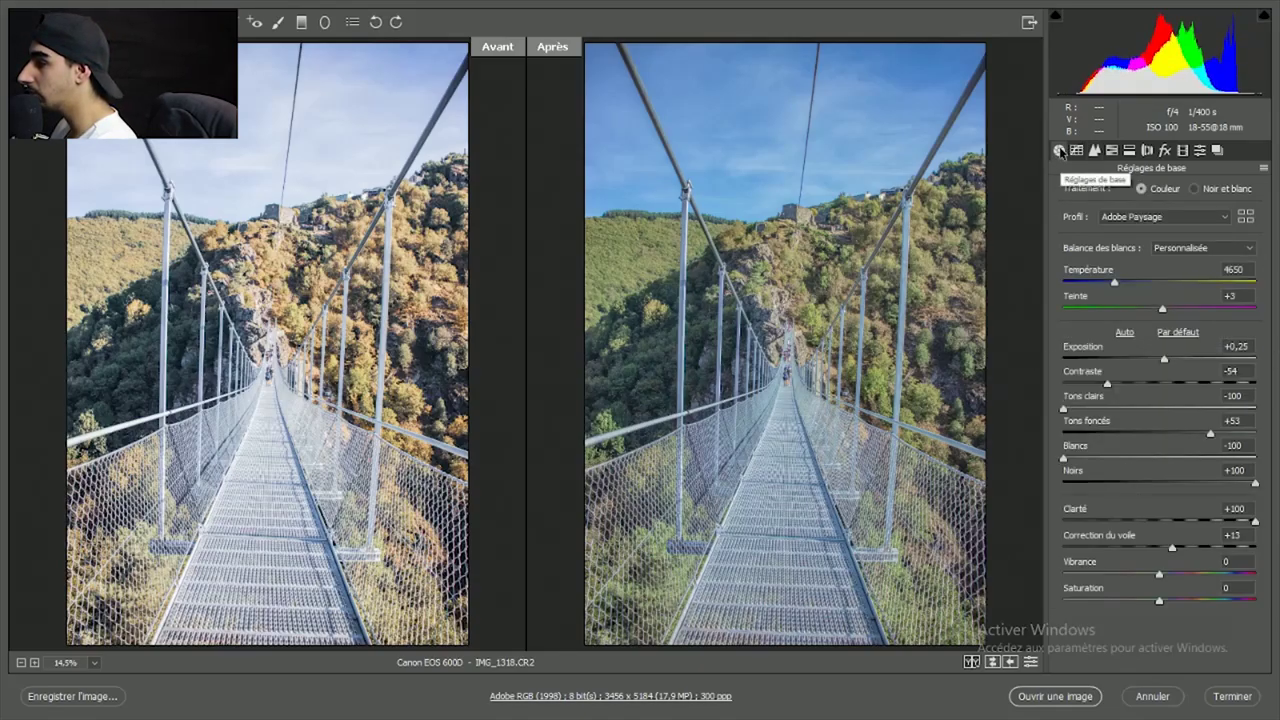